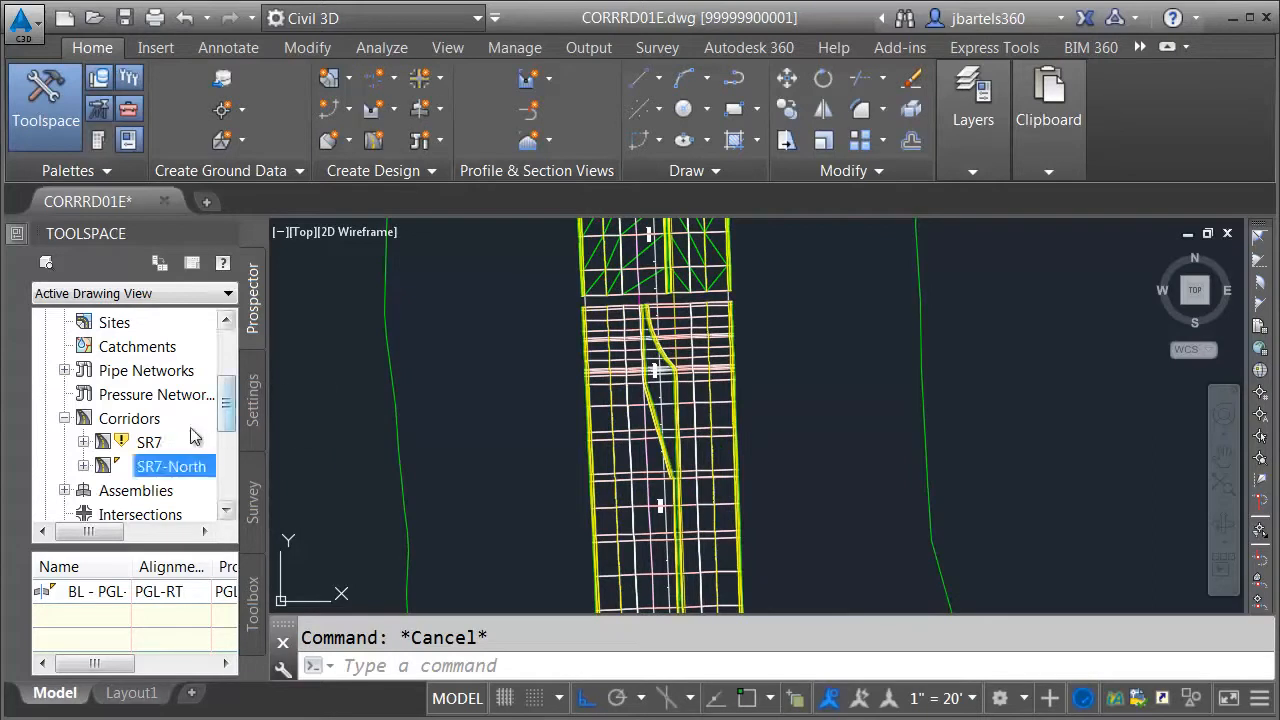
# Rebuild the out-of-date SR7 corridor and open its corridor surface settings
pyautogui.rightClick(143, 447)
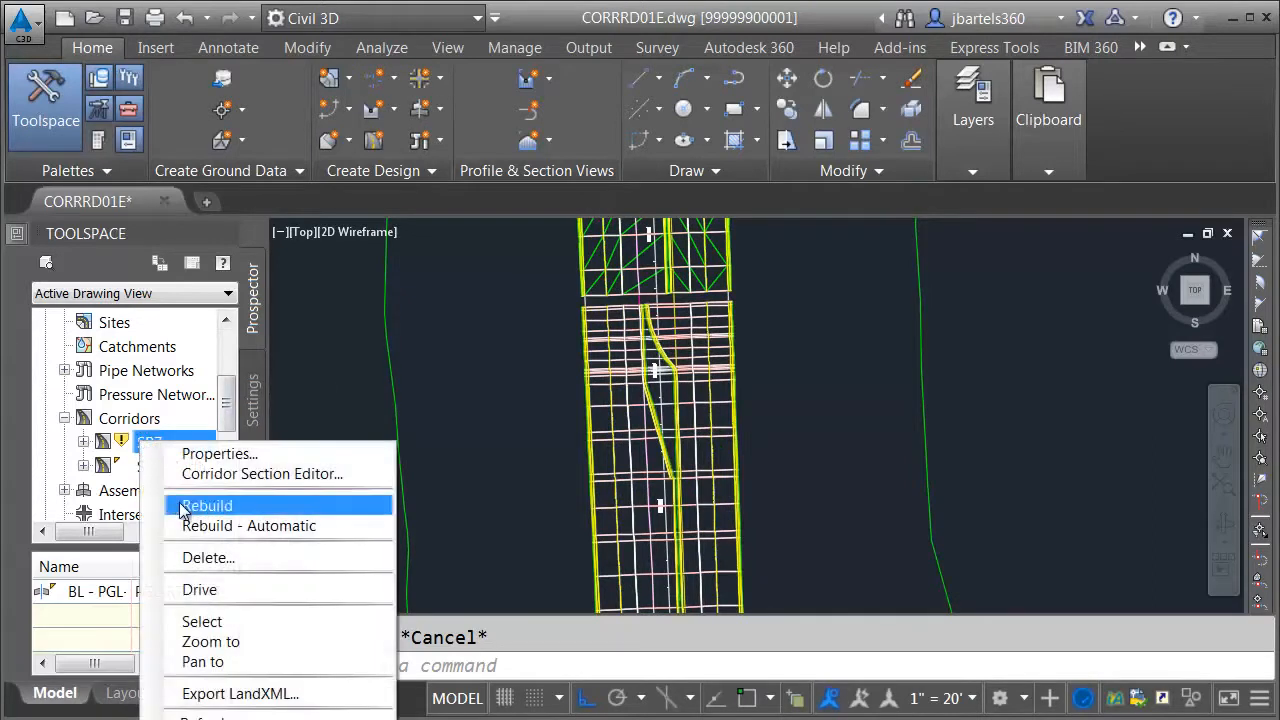
pyautogui.click(320, 500)
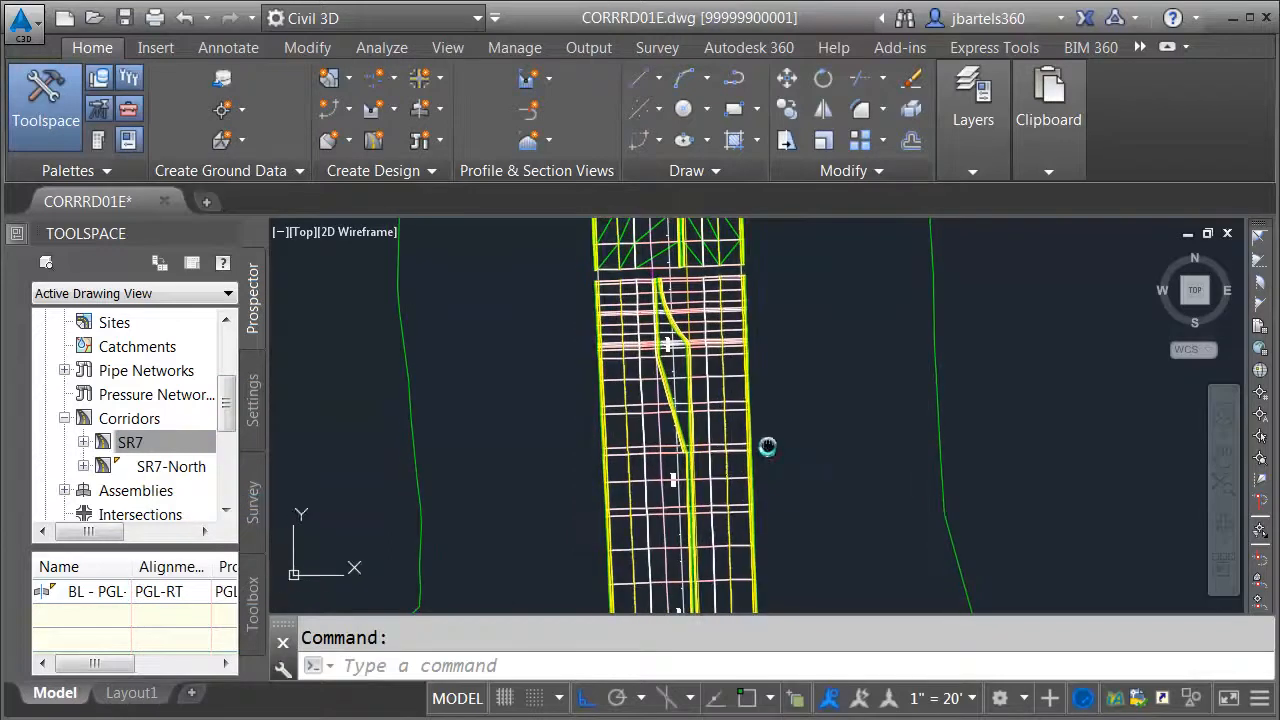
pyautogui.click(724, 451)
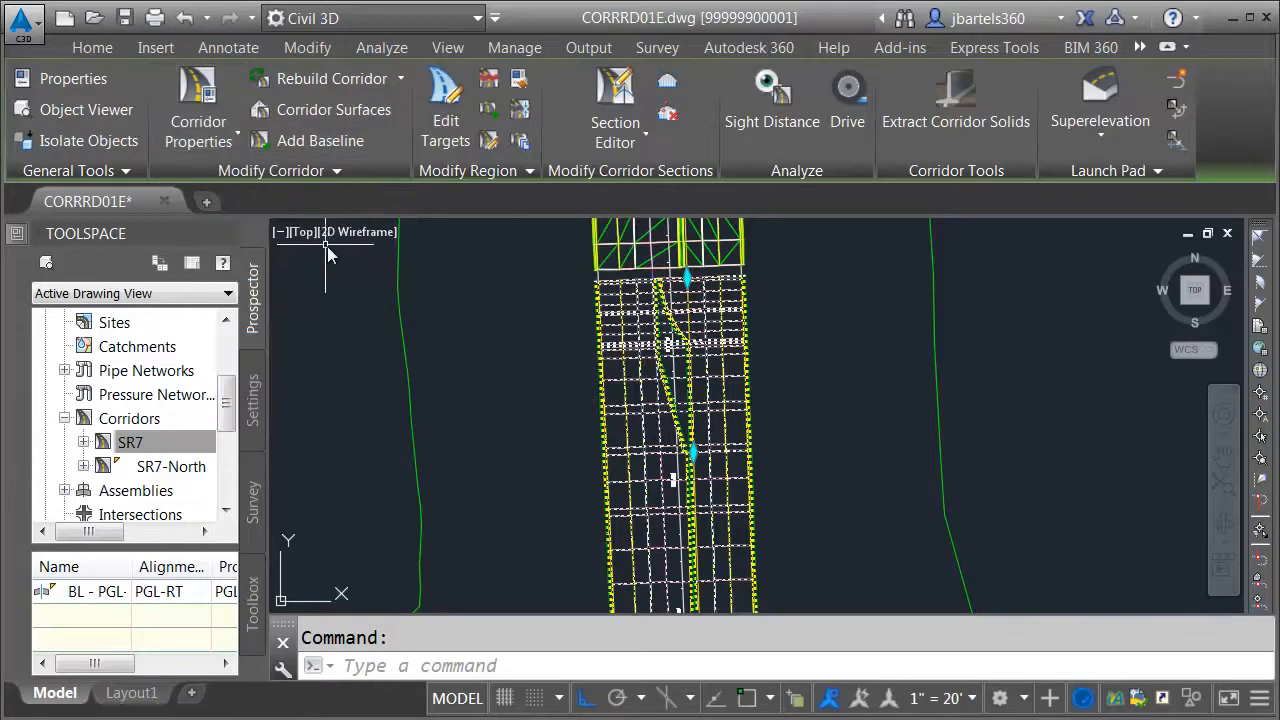
pyautogui.click(297, 106)
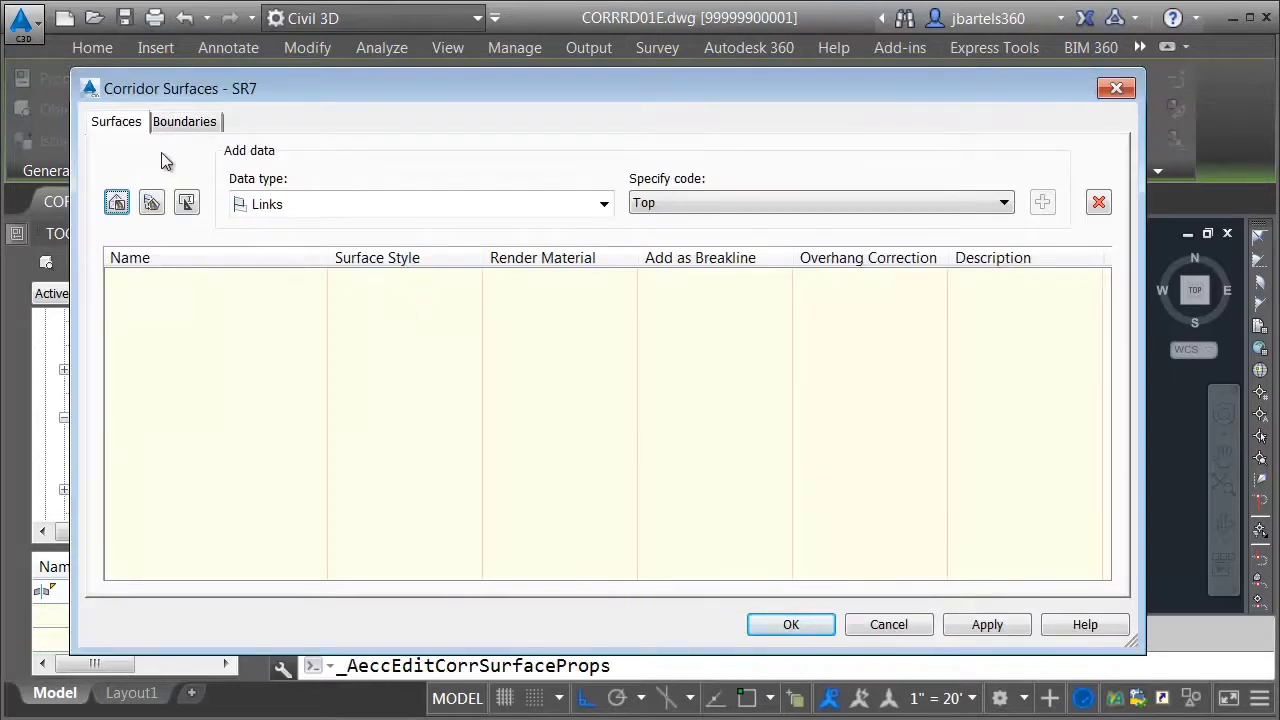
# Create a new corridor surface for SR7 and name it SR7 TOP
pyautogui.click(117, 203)
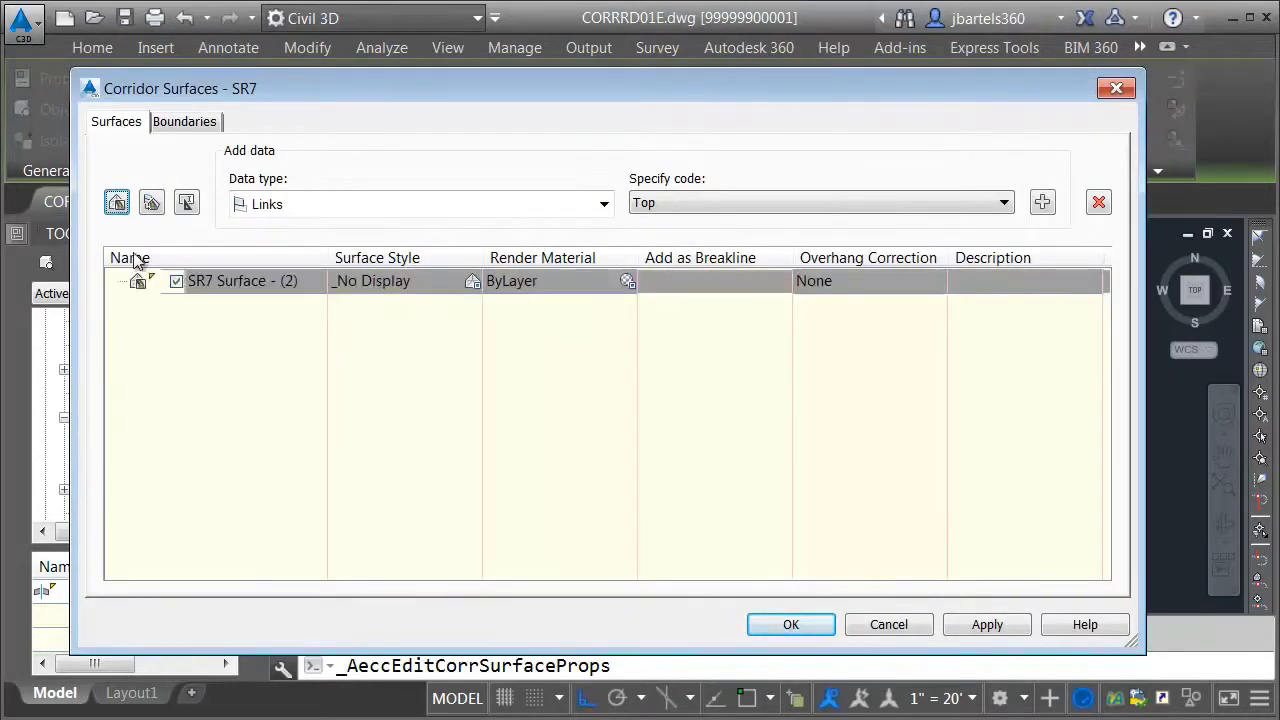
pyautogui.click(238, 284)
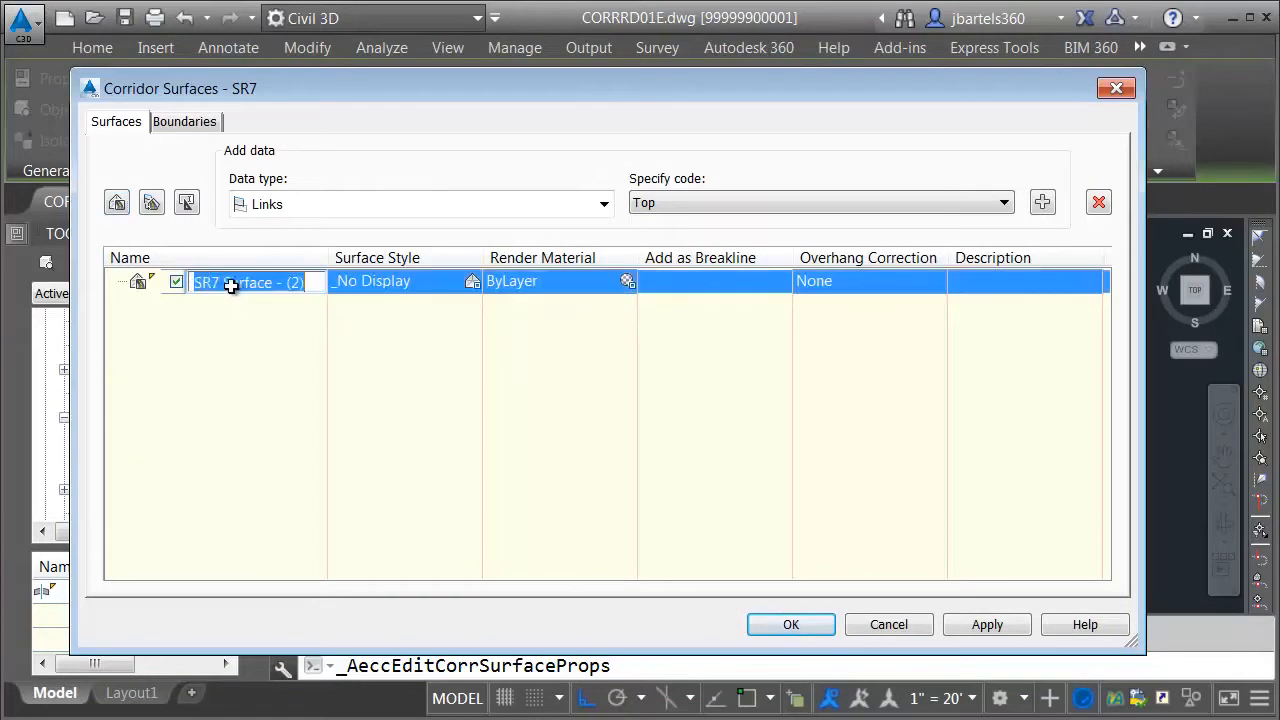
pyautogui.moveTo(223, 284); pyautogui.dragTo(314, 289)
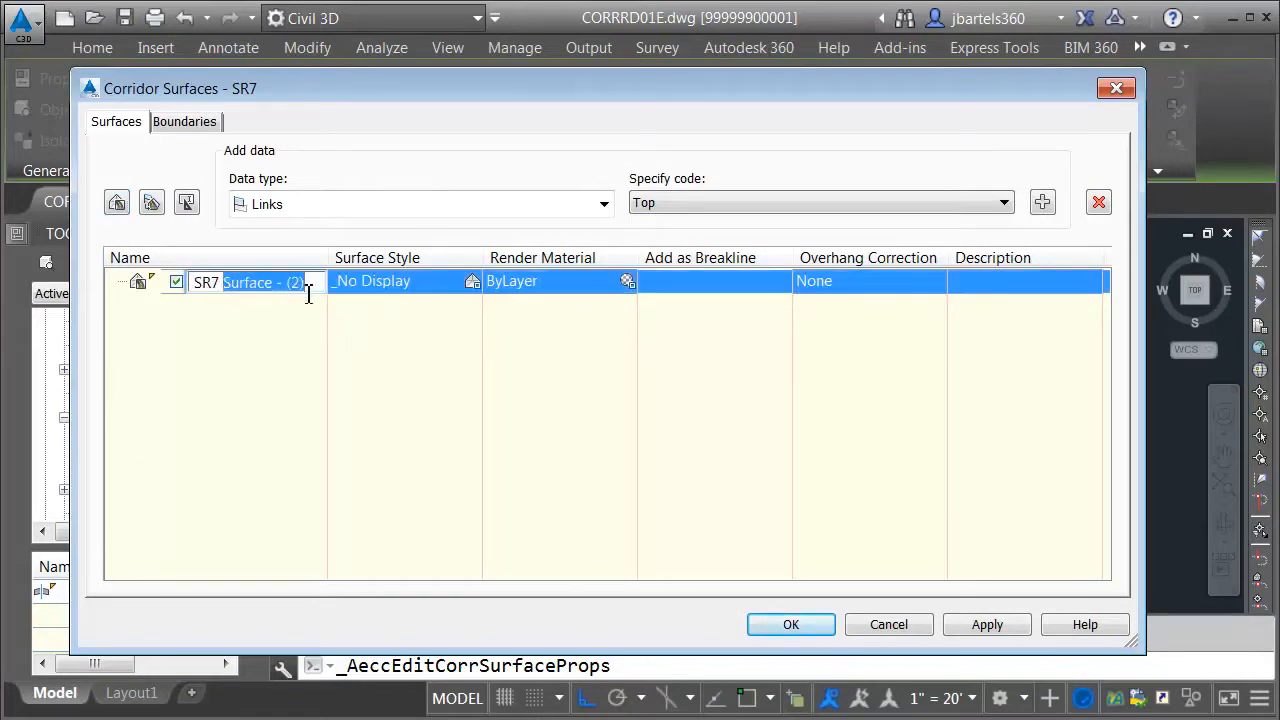
pyautogui.write('TOP')
pyautogui.click(337, 283)
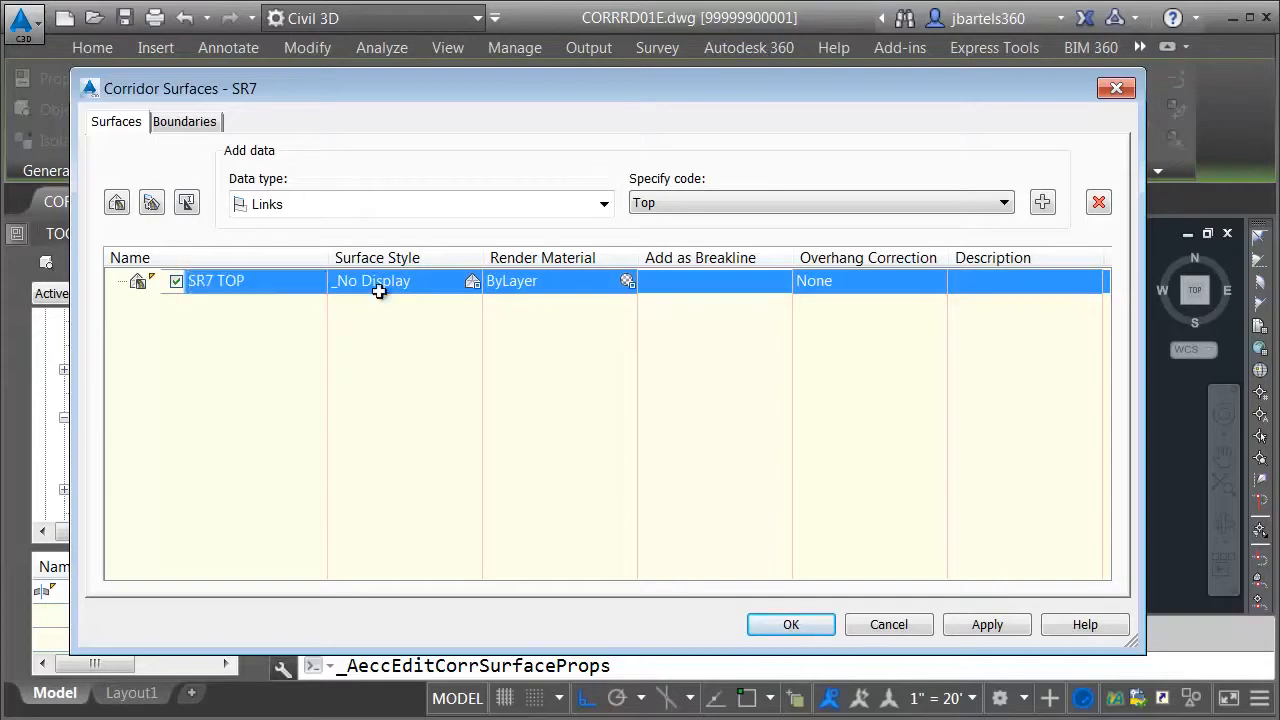
# Set the SR7 TOP surface style to Triangles 1-1 Existing [Green]
pyautogui.click(471, 283)
pyautogui.click(541, 166)
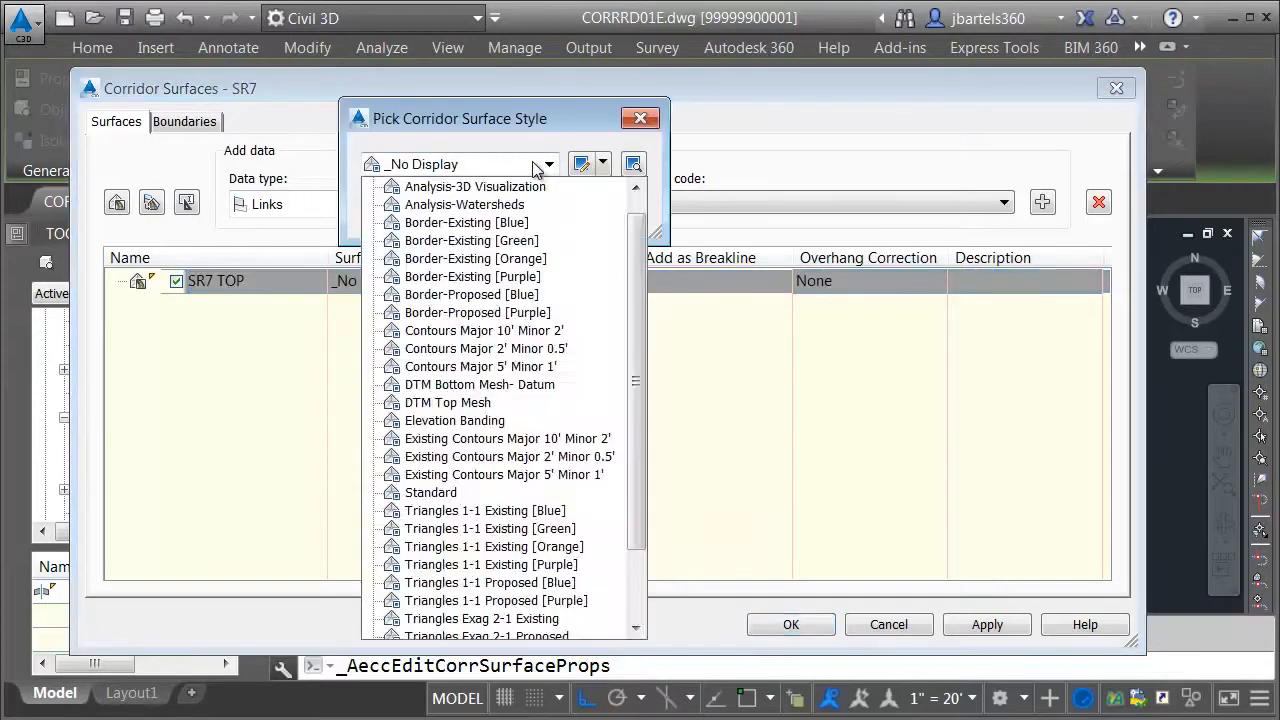
pyautogui.click(510, 530)
pyautogui.click(408, 212)
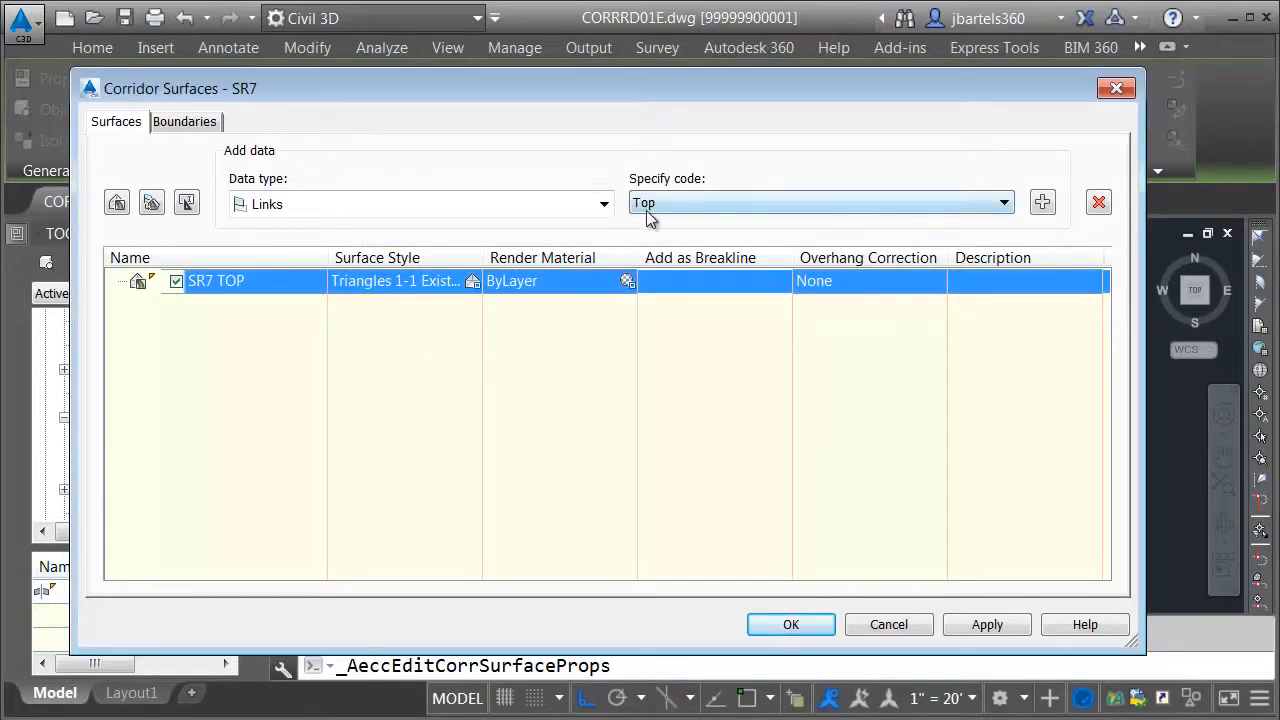
# Add the Top link code to the SR7 TOP surface as breaklines, with overhang correction set to Top Links
pyautogui.click(1043, 204)
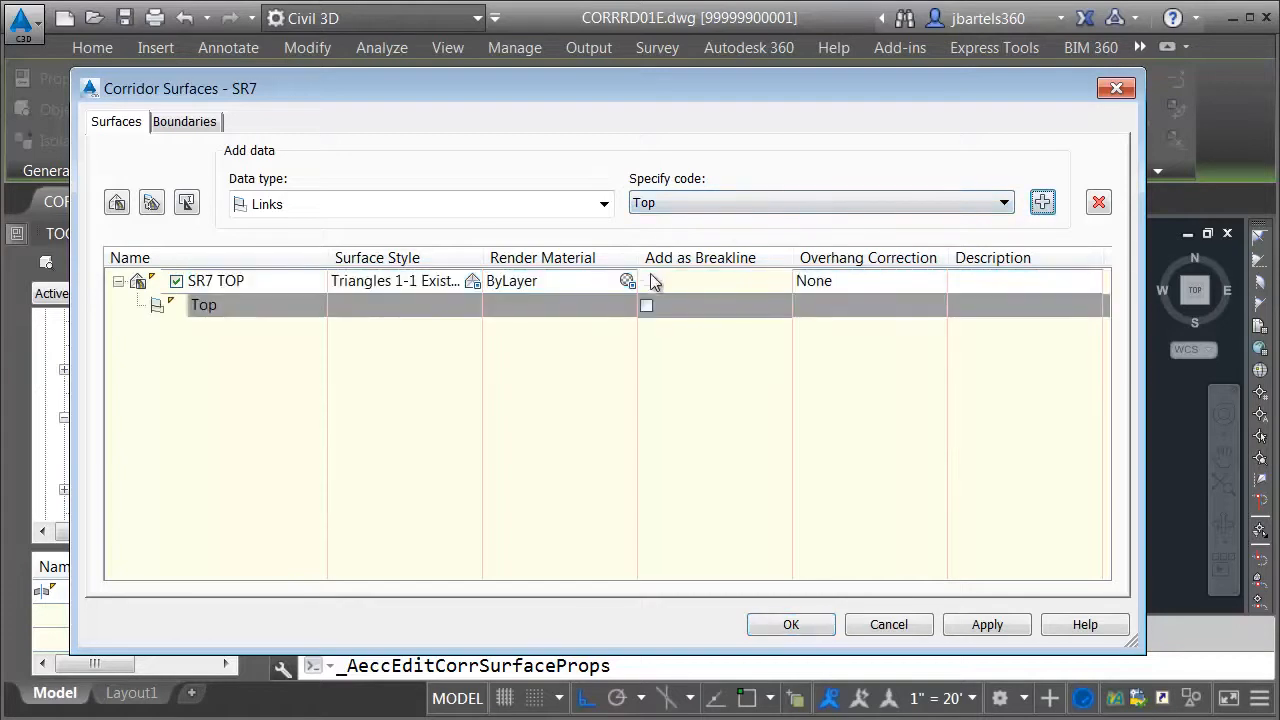
pyautogui.click(822, 285)
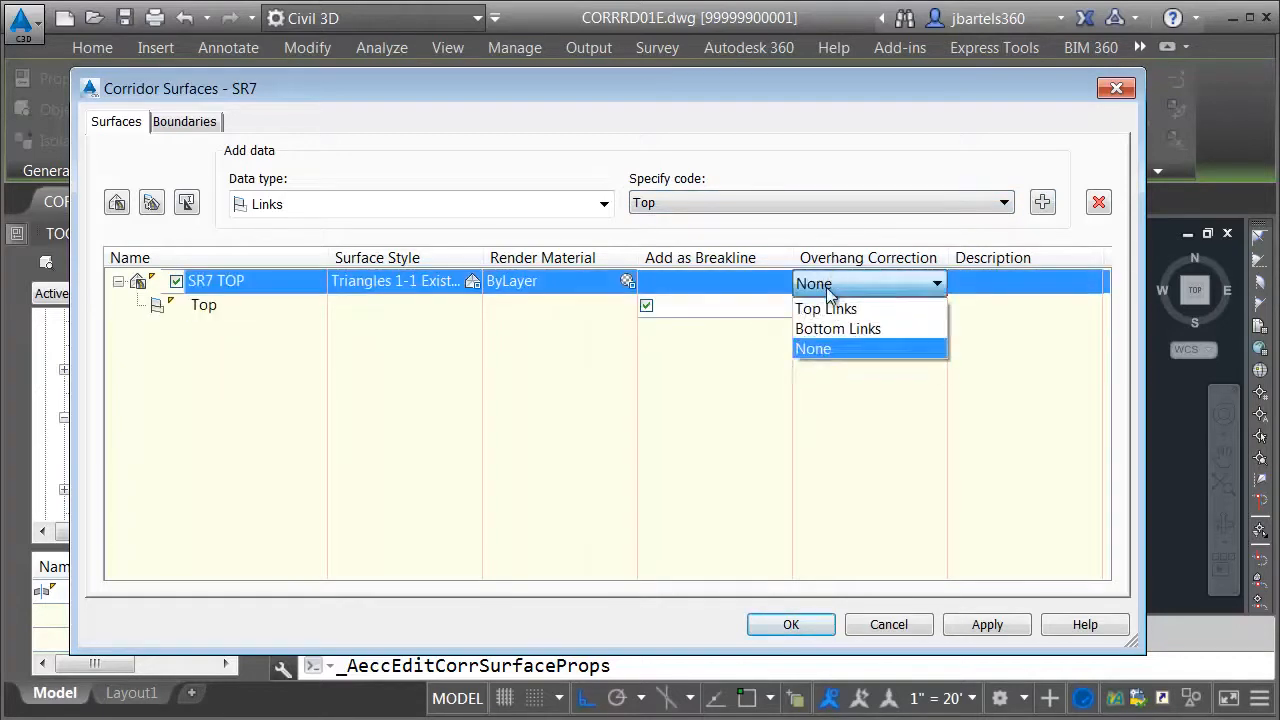
pyautogui.click(826, 314)
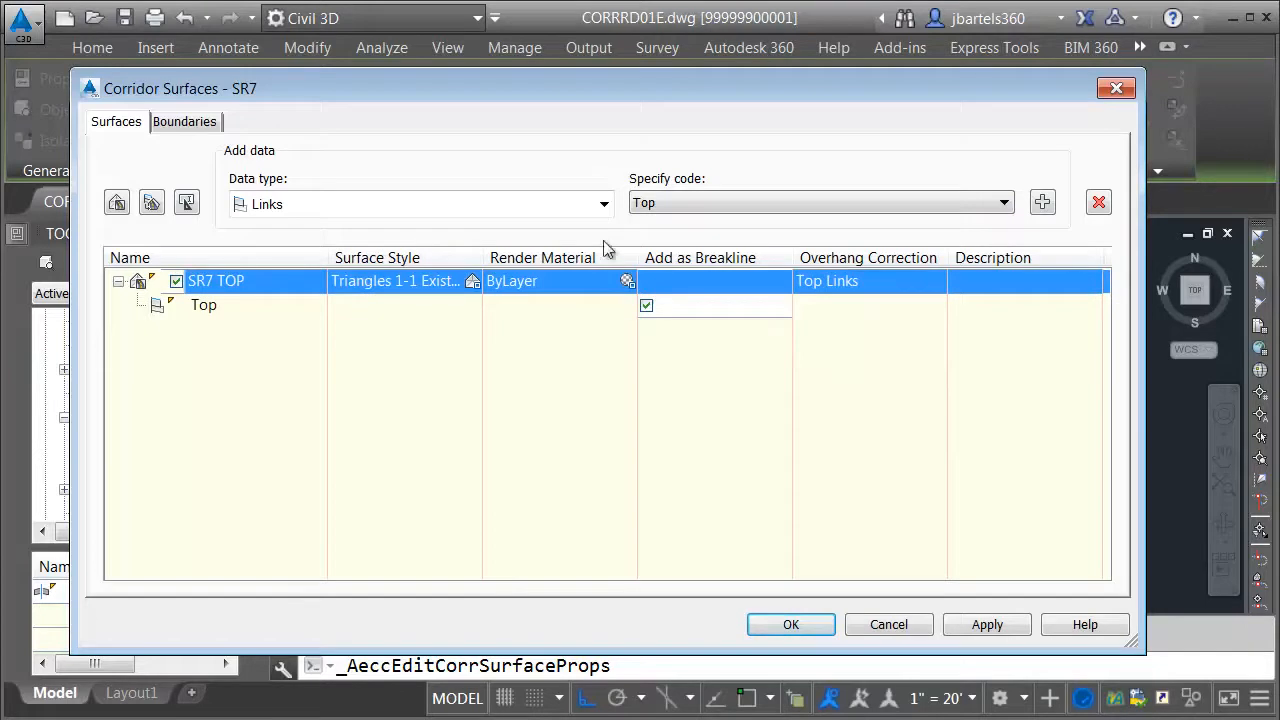
# Add the Back_Curb, Face_Curb and Flowline_Gutter feature lines to the SR7 TOP surface data
pyautogui.click(603, 204)
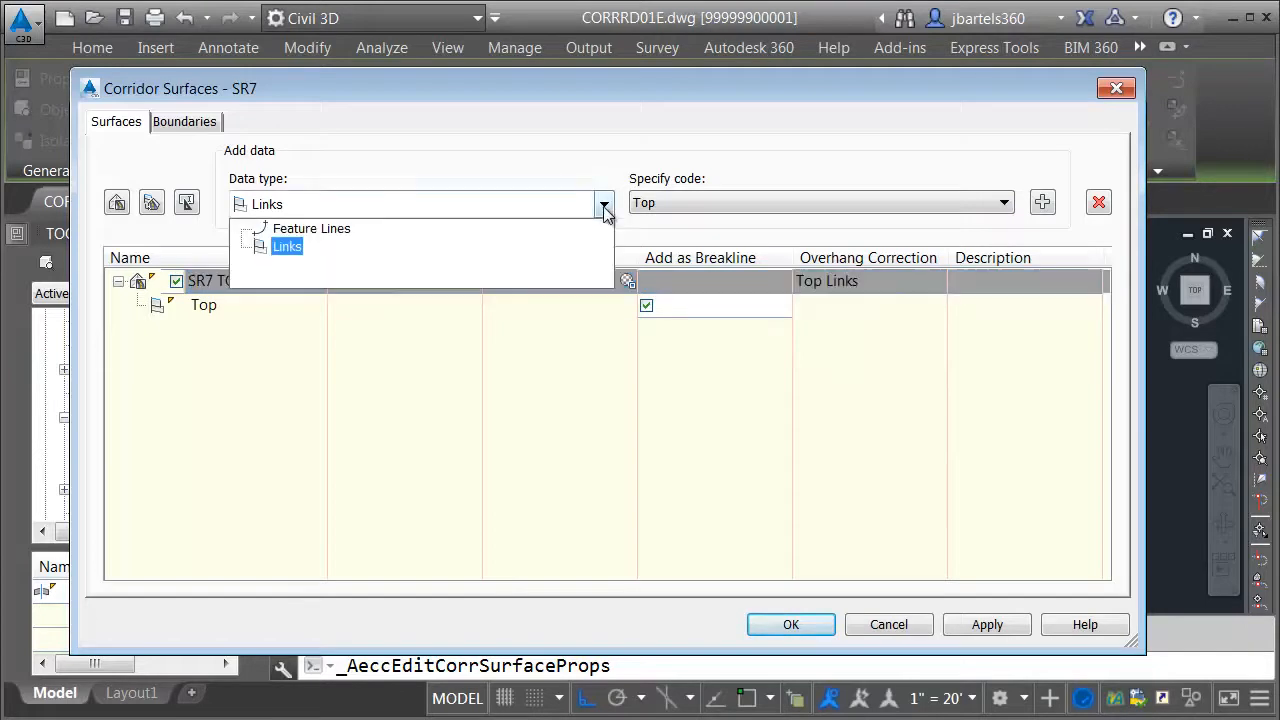
pyautogui.click(336, 230)
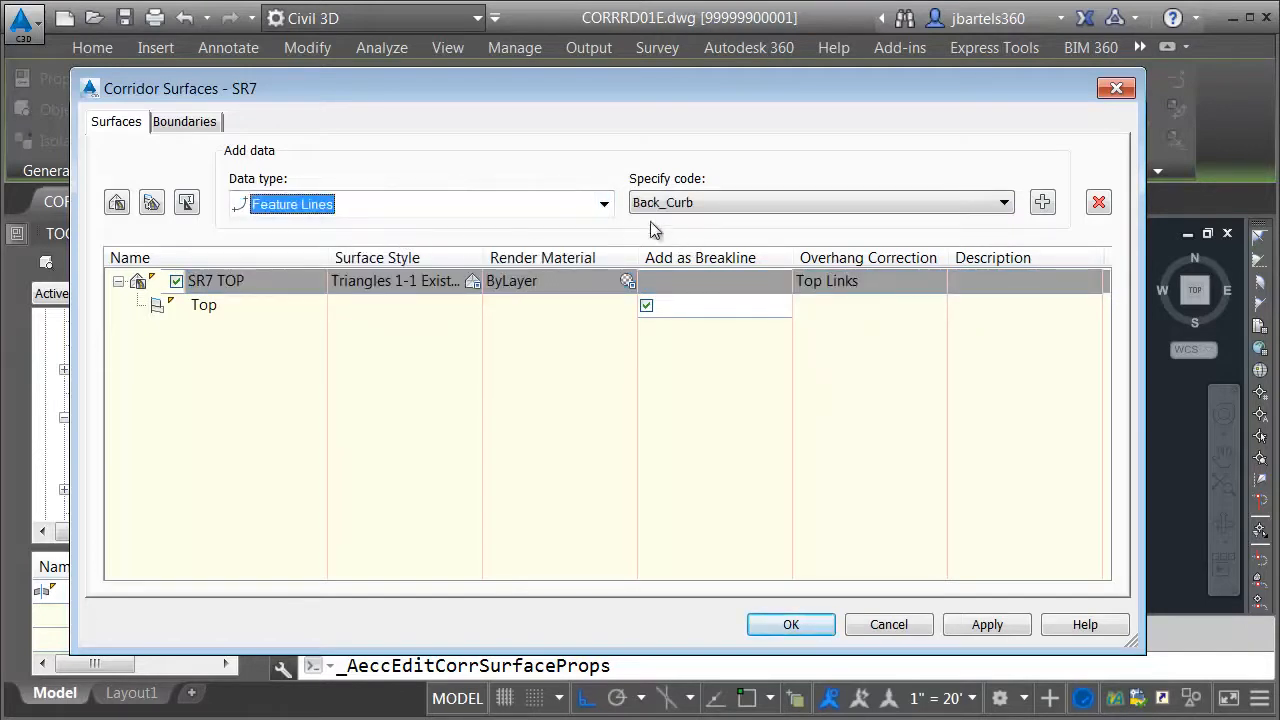
pyautogui.click(1041, 203)
pyautogui.click(1004, 203)
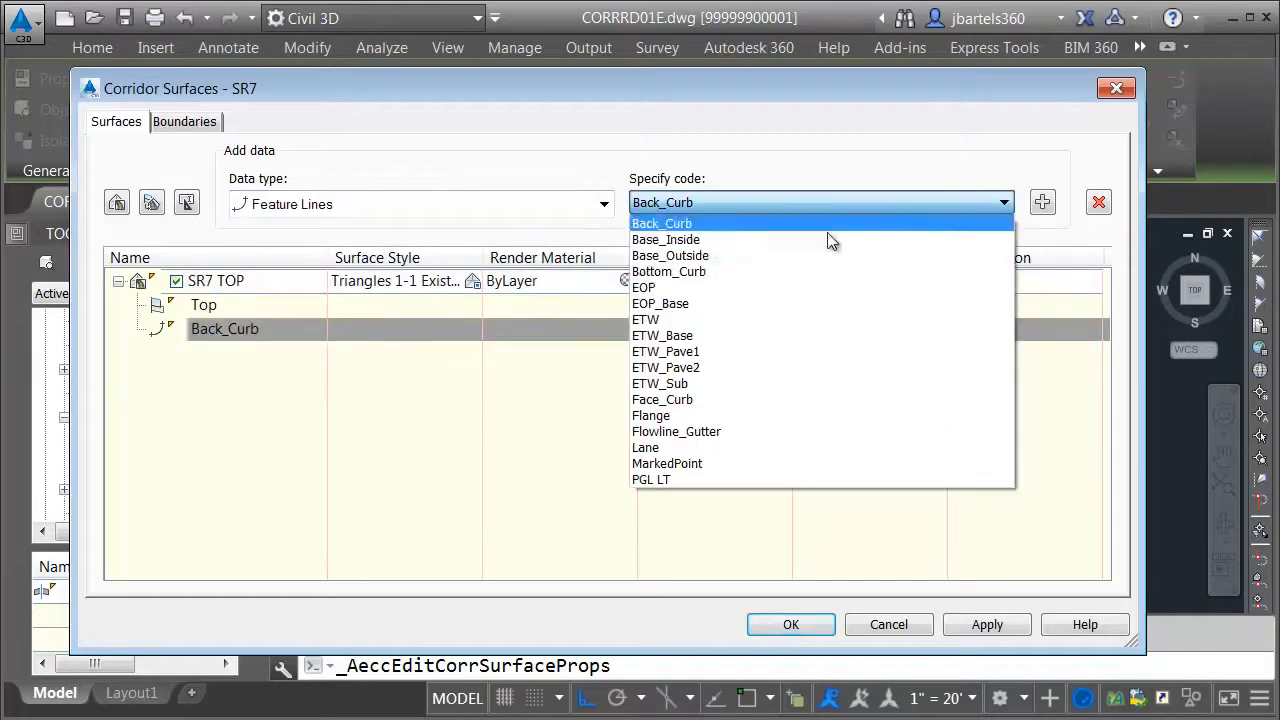
pyautogui.click(699, 400)
pyautogui.click(1044, 203)
pyautogui.click(982, 205)
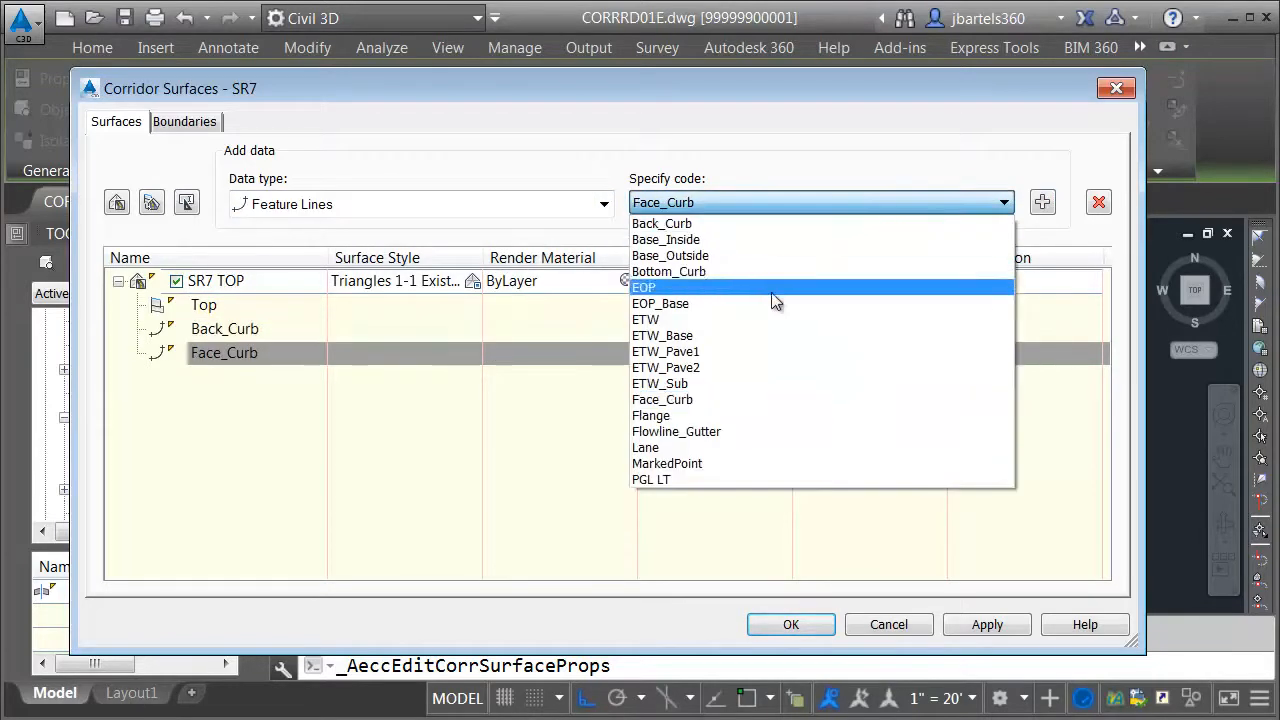
pyautogui.click(732, 433)
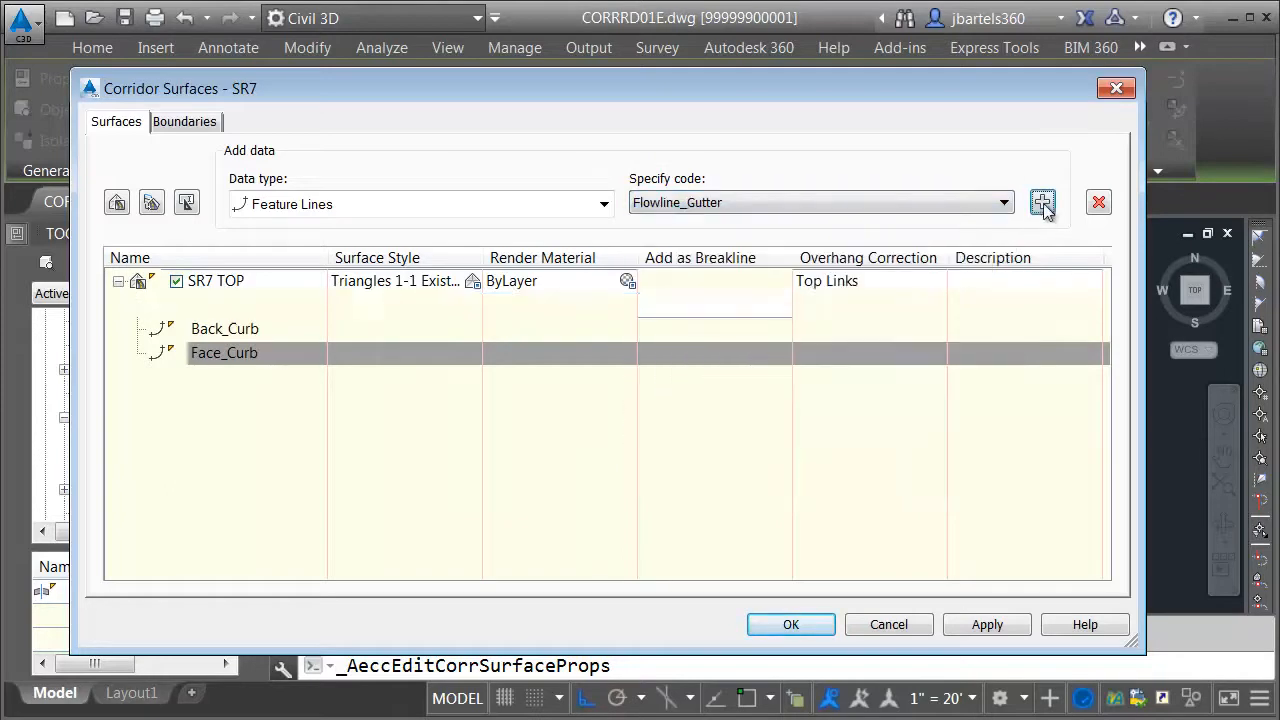
pyautogui.click(1043, 203)
# Use the corridor extents as the outer boundary of SR7 TOP, then apply the surface settings and rebuild the corridor
pyautogui.click(186, 123)
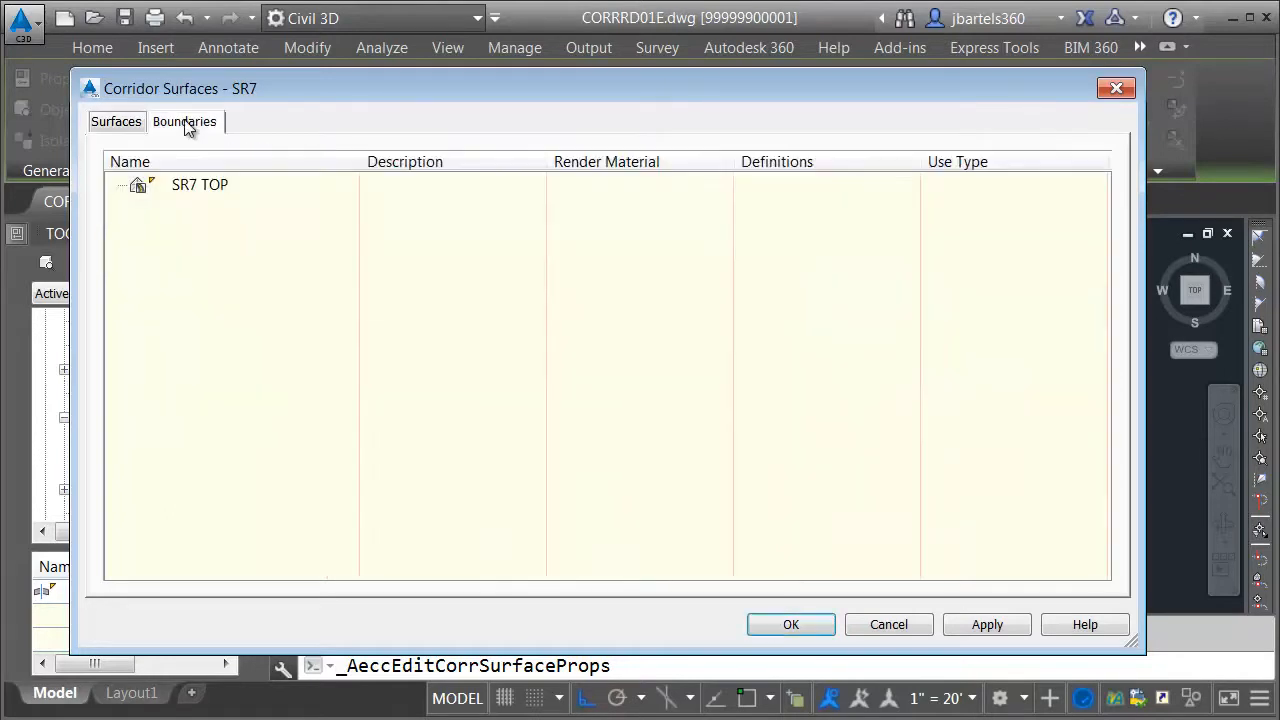
pyautogui.rightClick(192, 192)
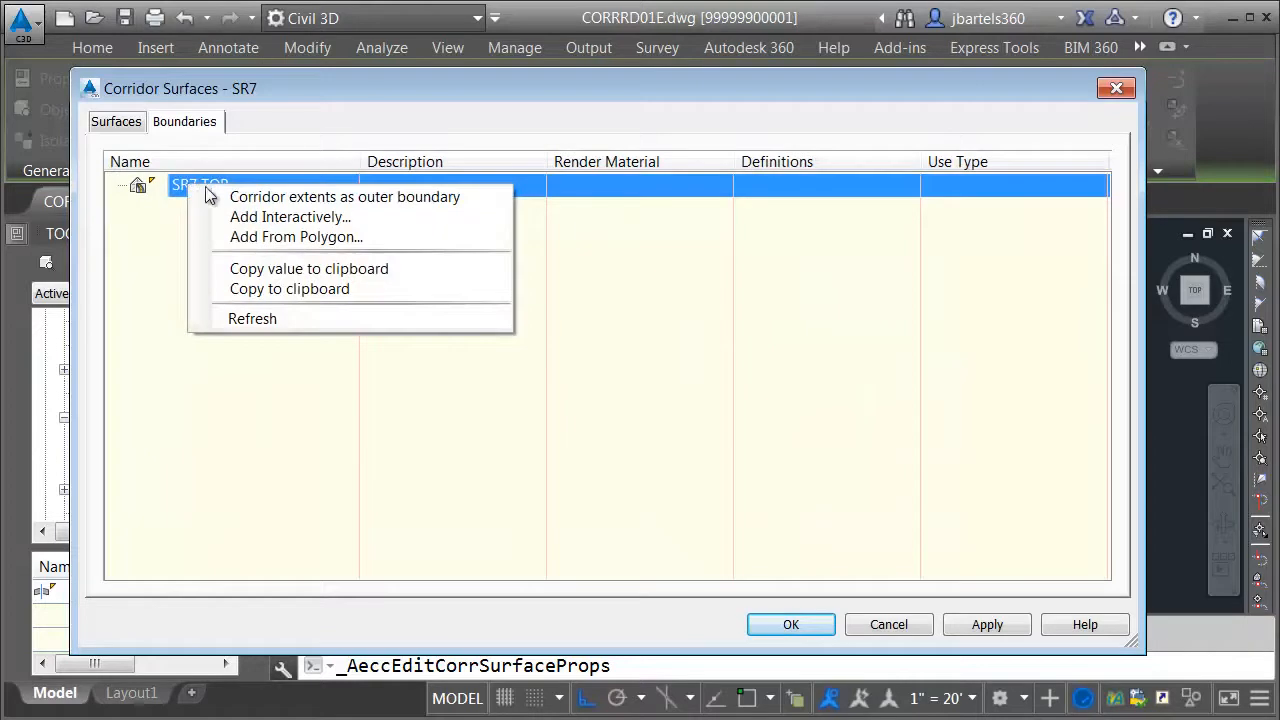
pyautogui.click(250, 198)
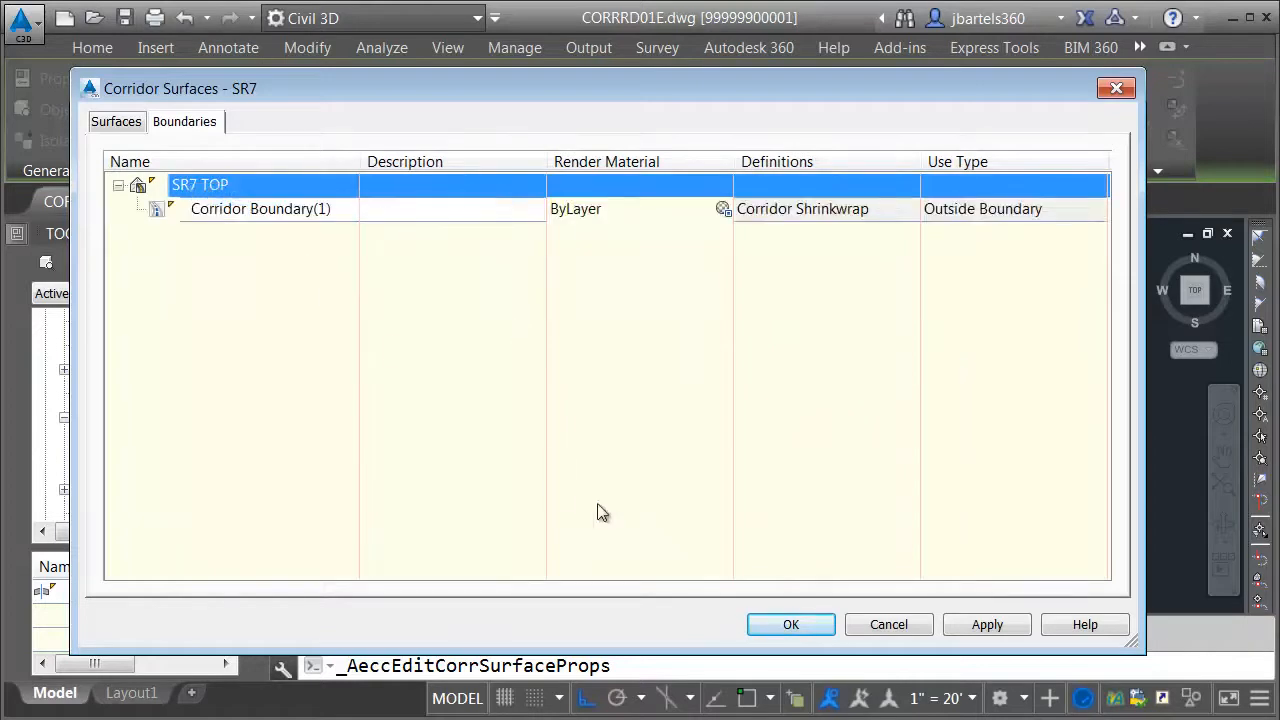
pyautogui.click(777, 627)
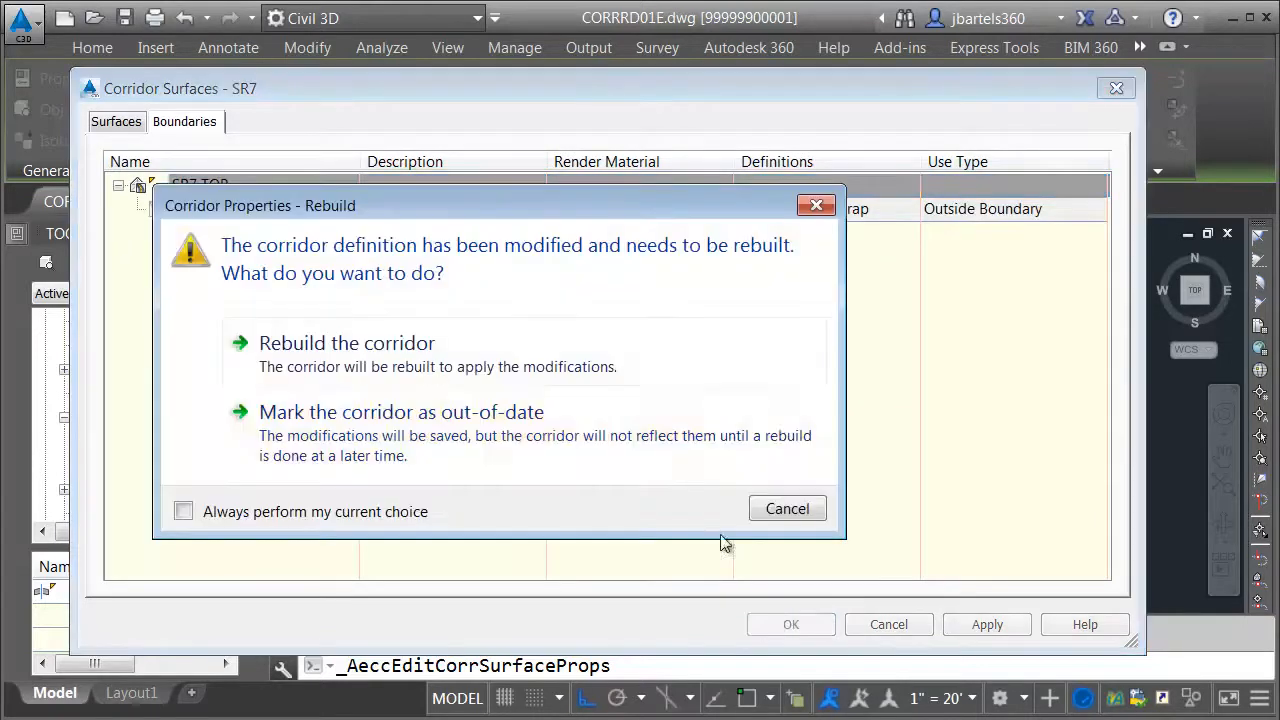
pyautogui.click(370, 346)
pyautogui.press('Escape')
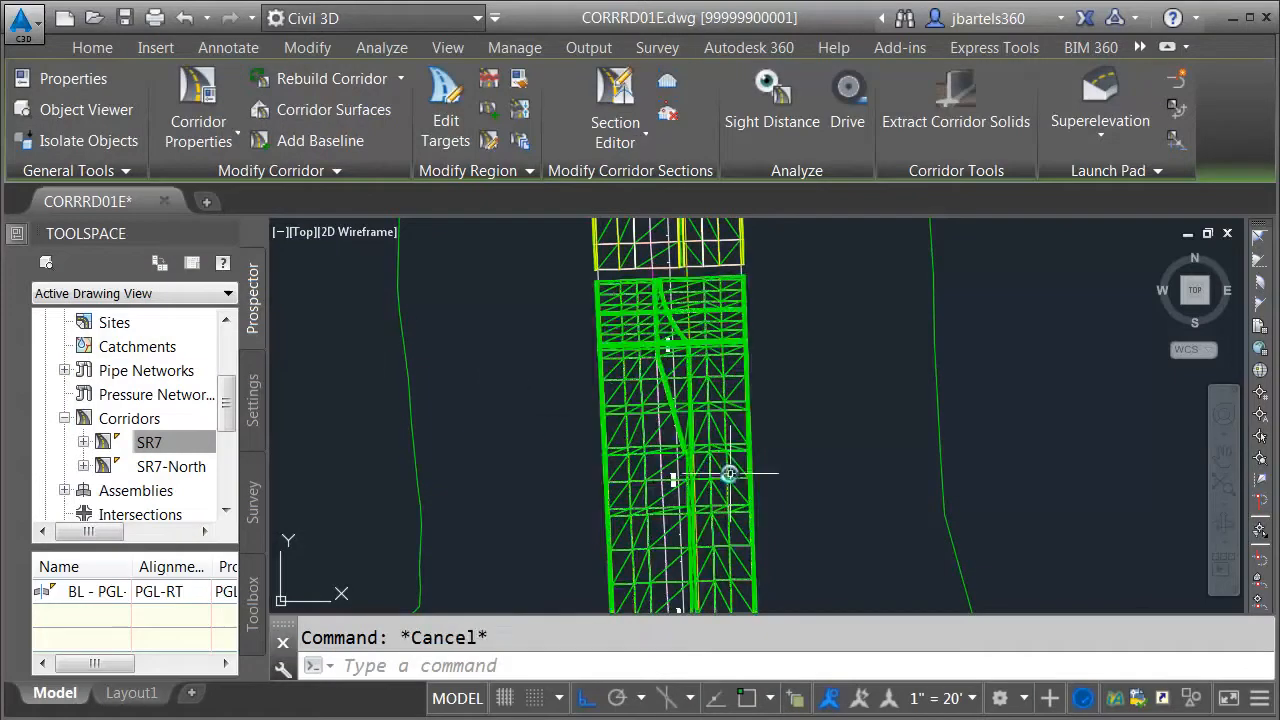
# Examine the SR7 TOP surface in 3D in the Object Viewer, checking the median curbs and the turn lane area up close
pyautogui.scroll(4, 720, 468)
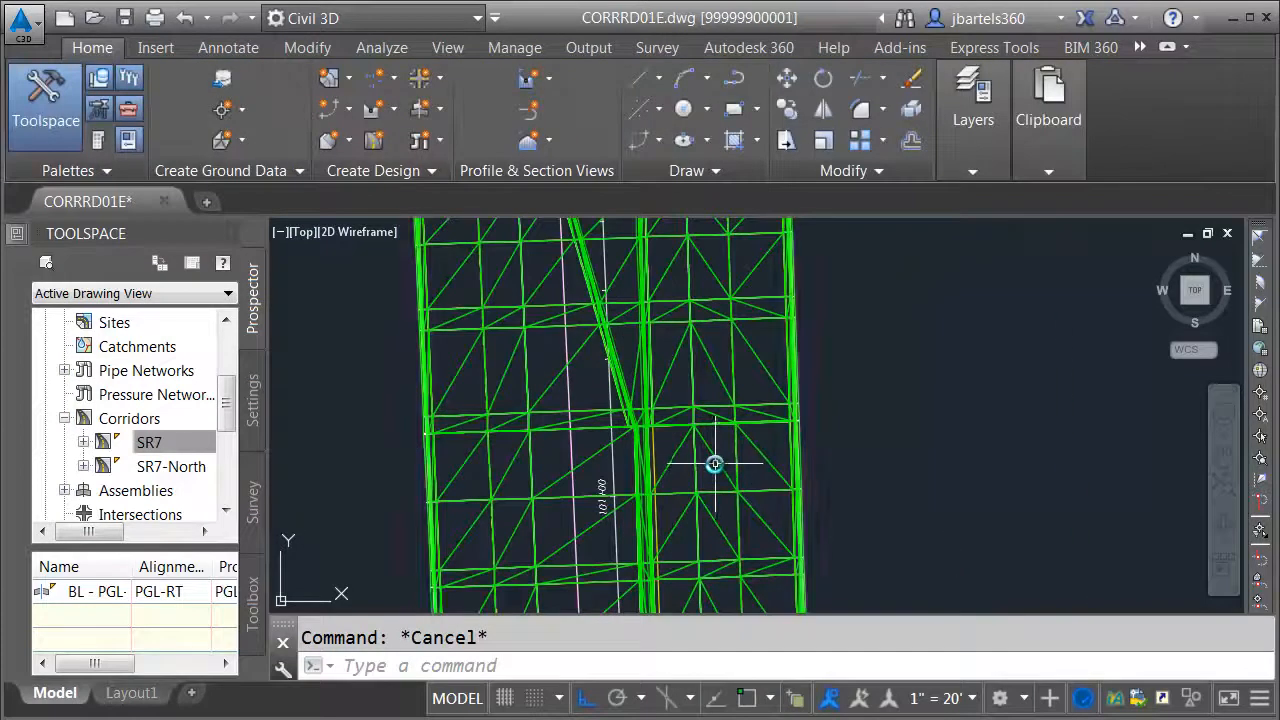
pyautogui.click(715, 462)
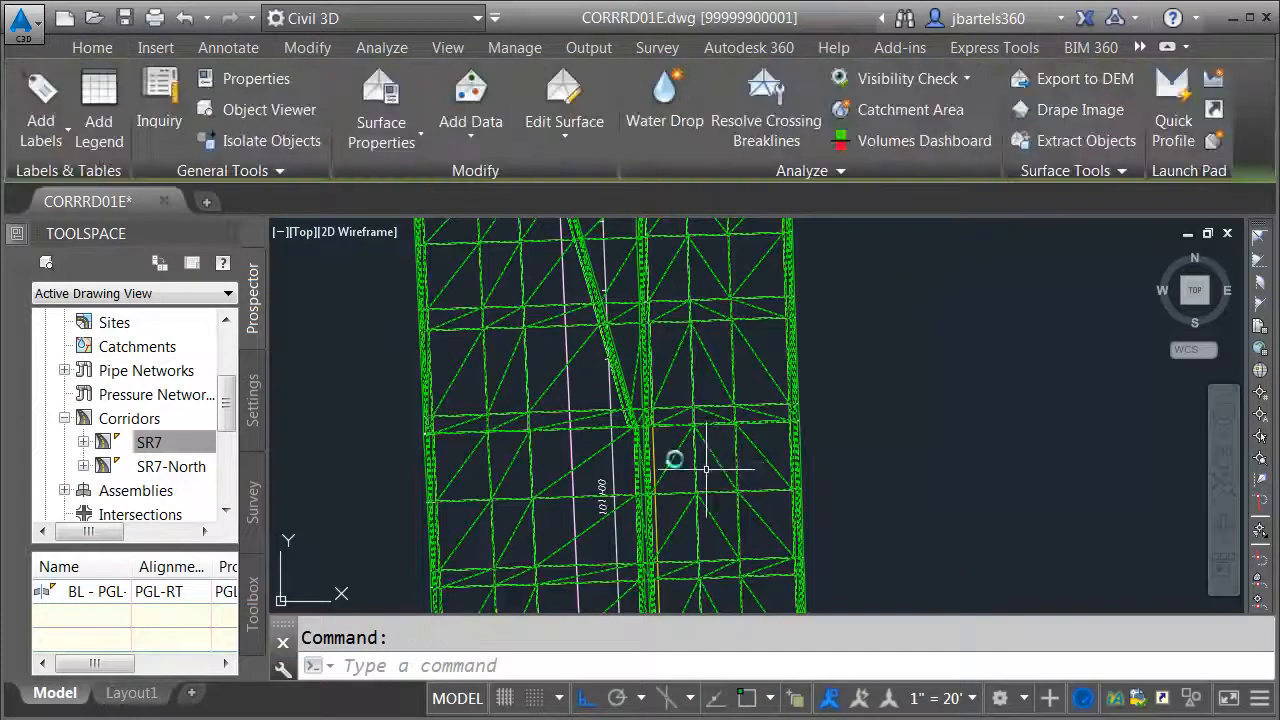
pyautogui.click(277, 110)
pyautogui.moveTo(612, 530); pyautogui.dragTo(612, 455)
pyautogui.scroll(7, 682, 368)
pyautogui.moveTo(814, 333); pyautogui.dragTo(568, 586, button='middle')
pyautogui.moveTo(697, 406); pyautogui.dragTo(666, 465, button='middle')
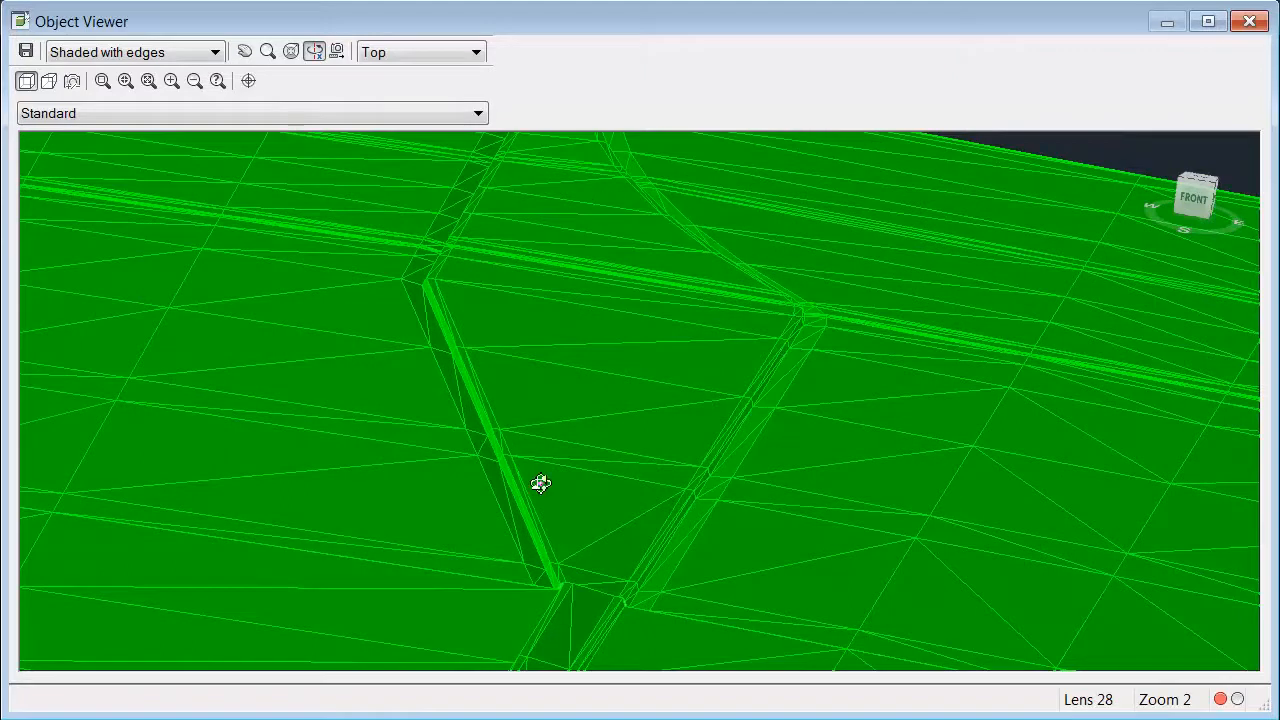
pyautogui.scroll(-7, 566, 556)
pyautogui.moveTo(600, 526); pyautogui.dragTo(554, 427)
pyautogui.scroll(8, 554, 427)
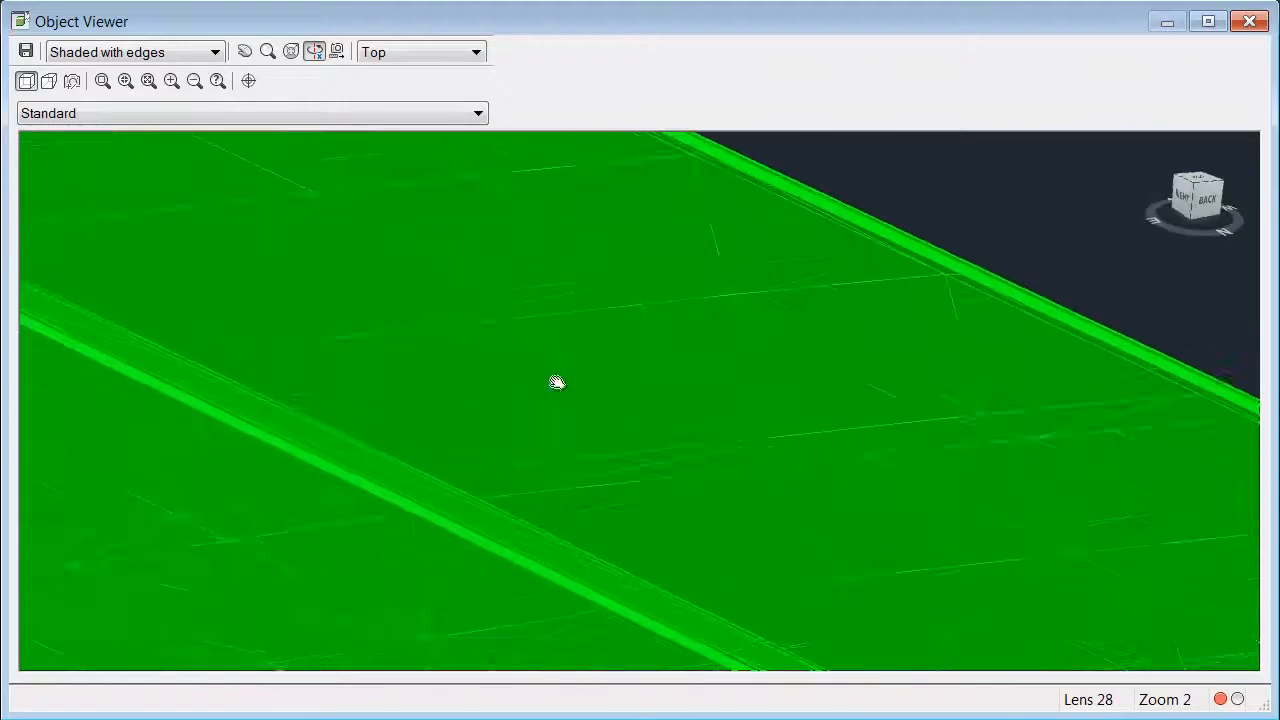
pyautogui.scroll(6, 680, 537)
pyautogui.moveTo(677, 537); pyautogui.dragTo(590, 374, button='middle')
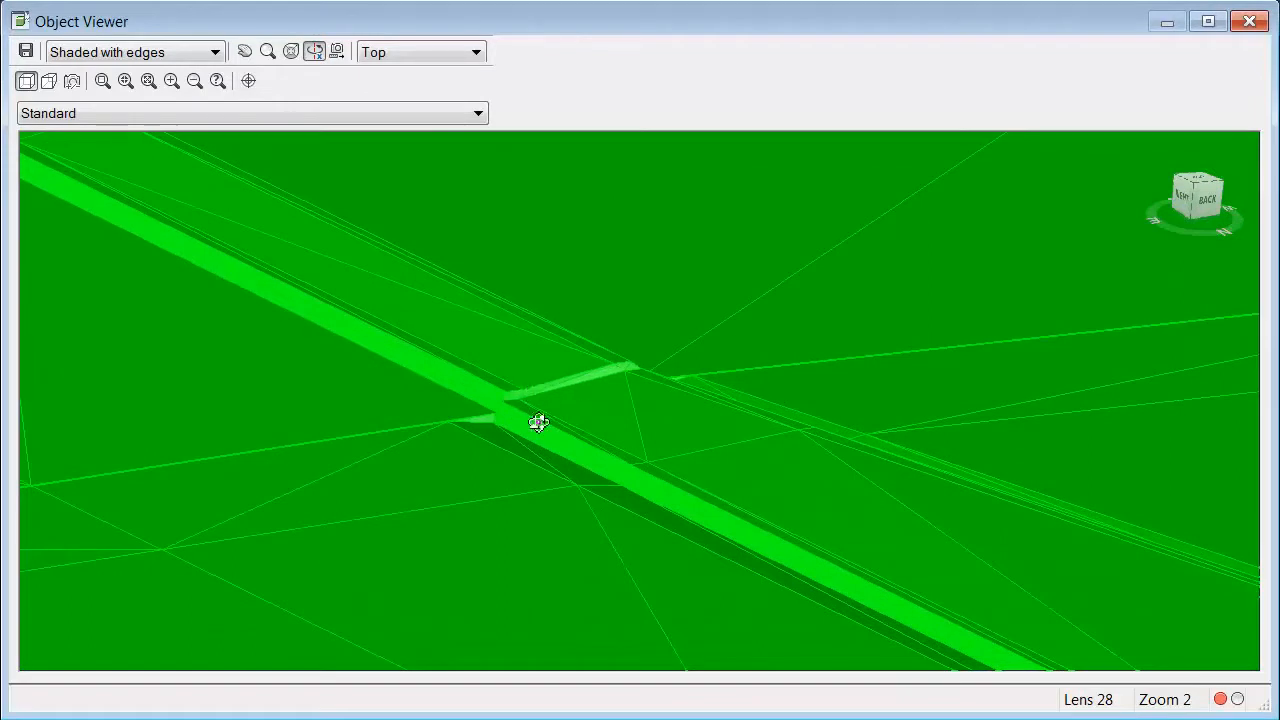
pyautogui.click(1249, 21)
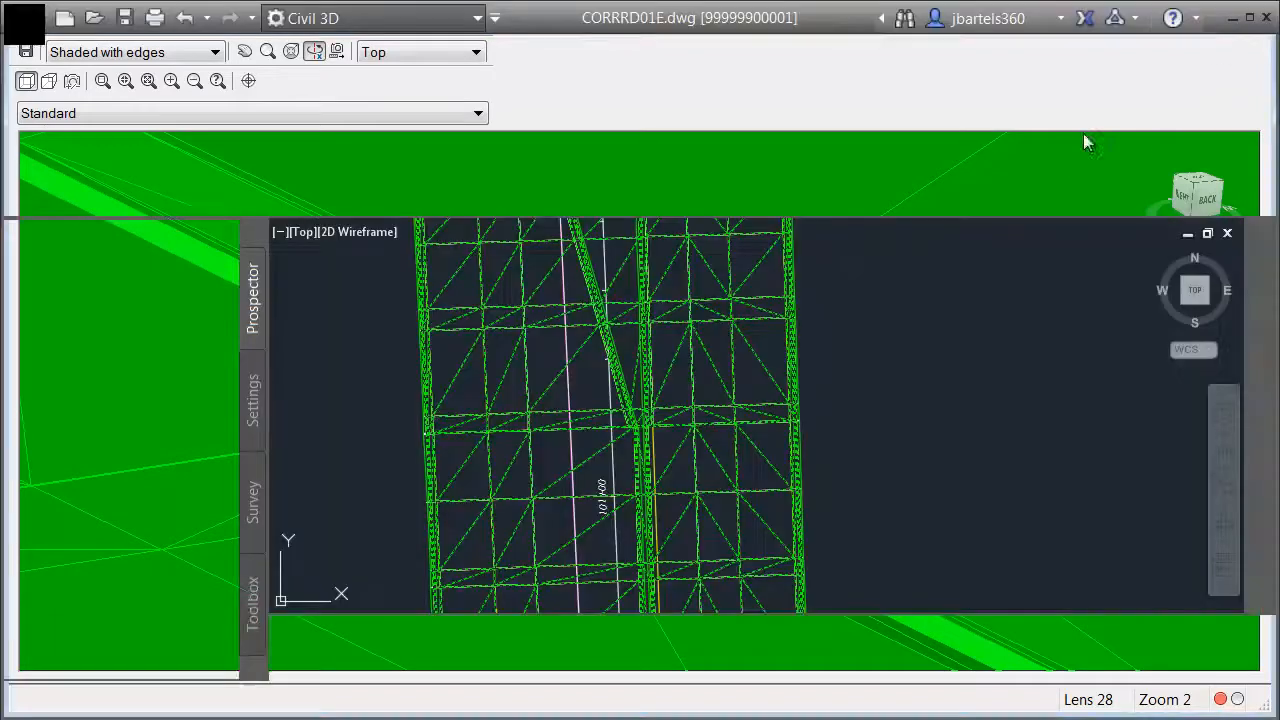
pyautogui.press('Escape')
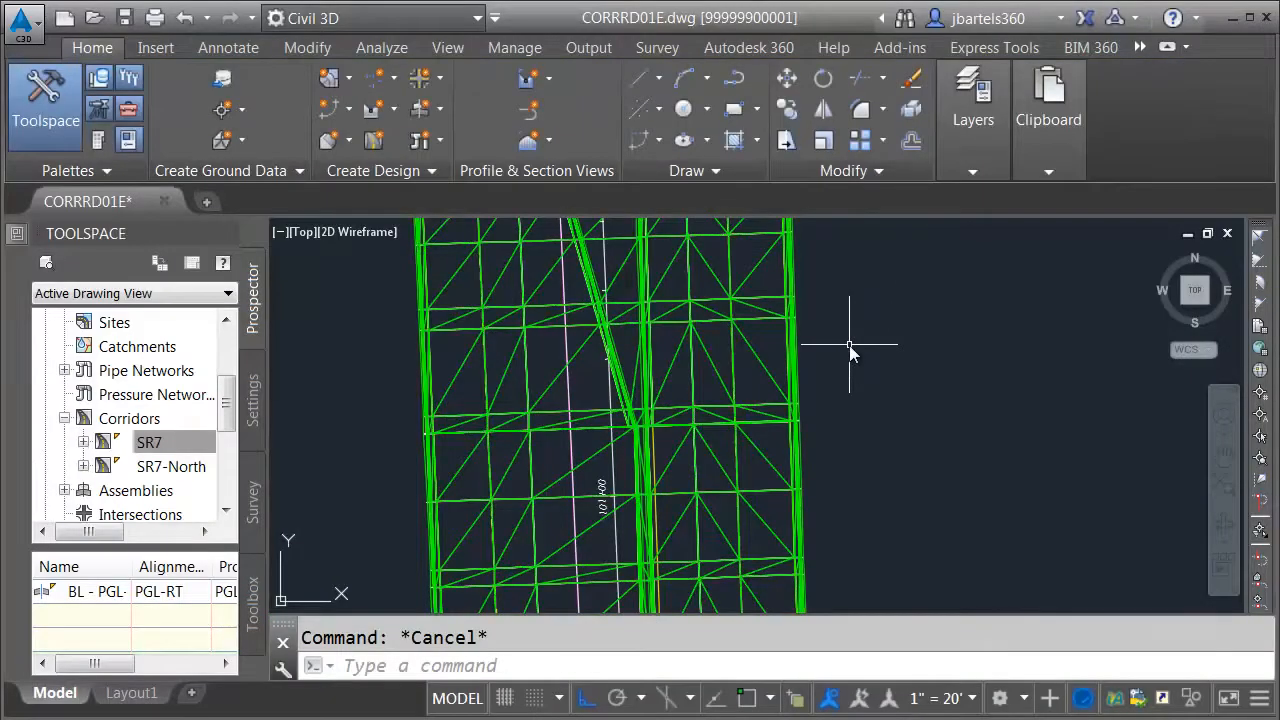
# Send the SR7 TOP surface to the back of the display order, behind the corridor
pyautogui.scroll(3, 669, 386)
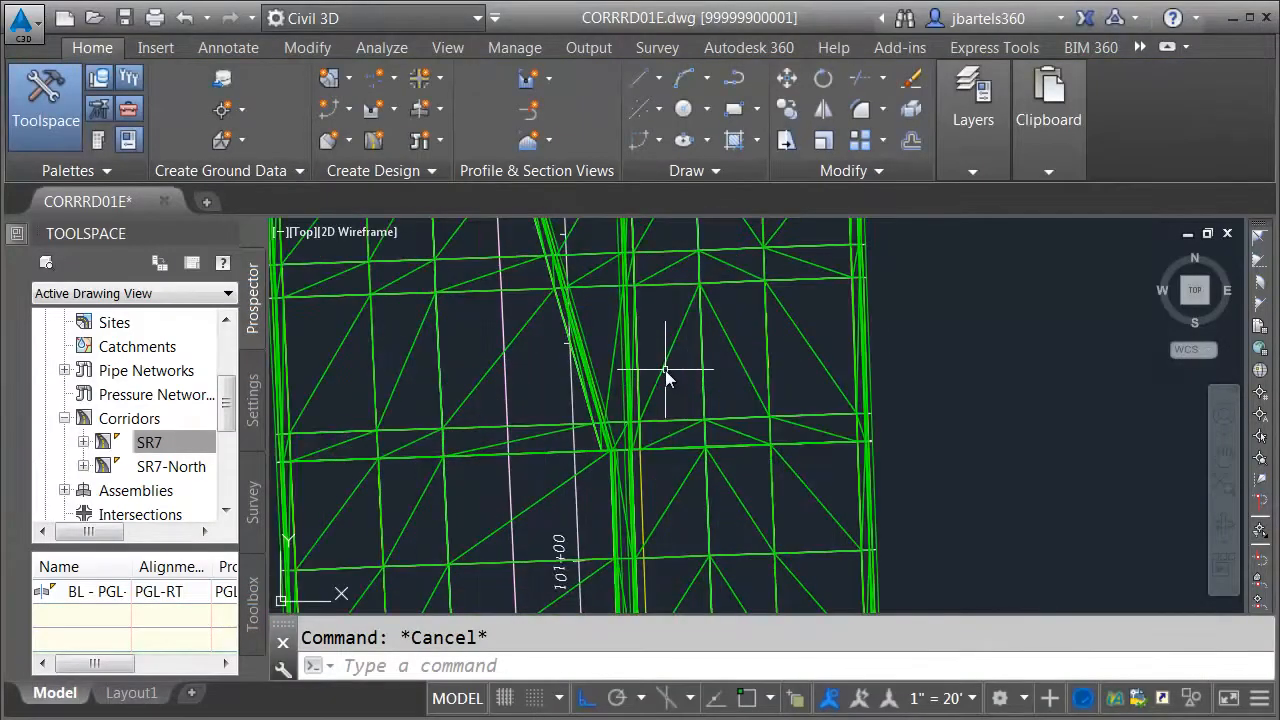
pyautogui.click(666, 373)
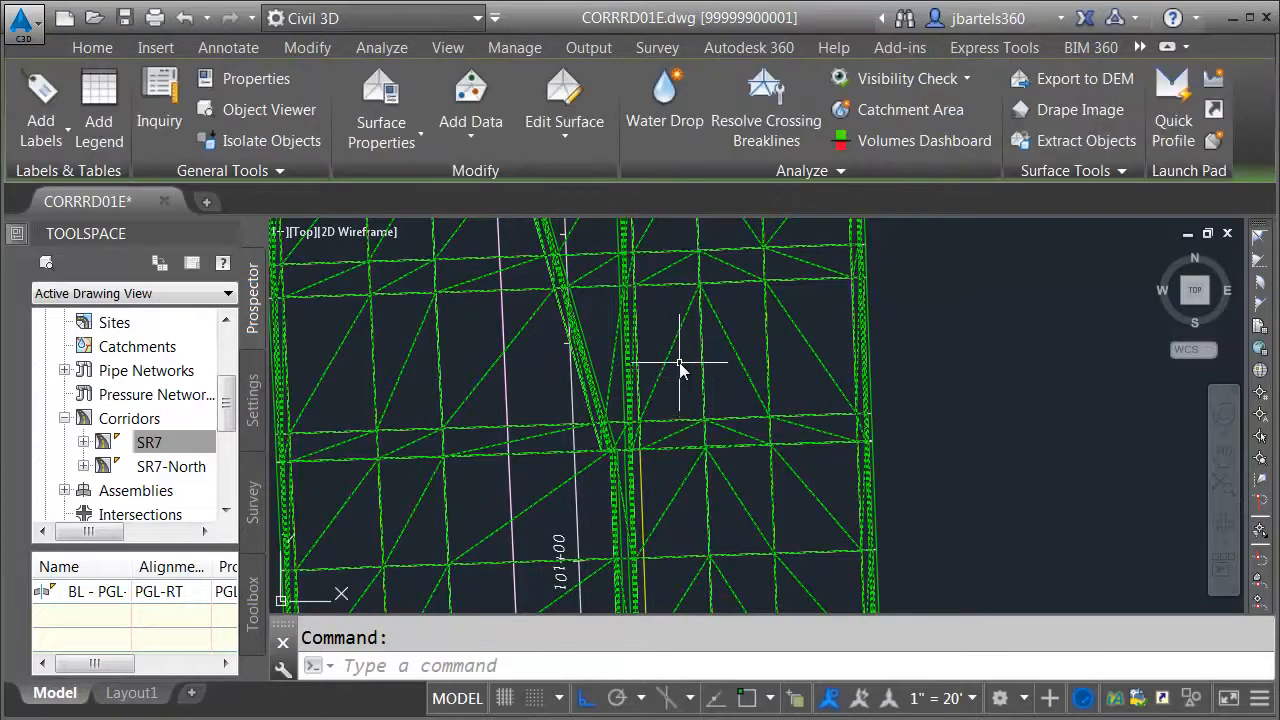
pyautogui.rightClick(680, 371)
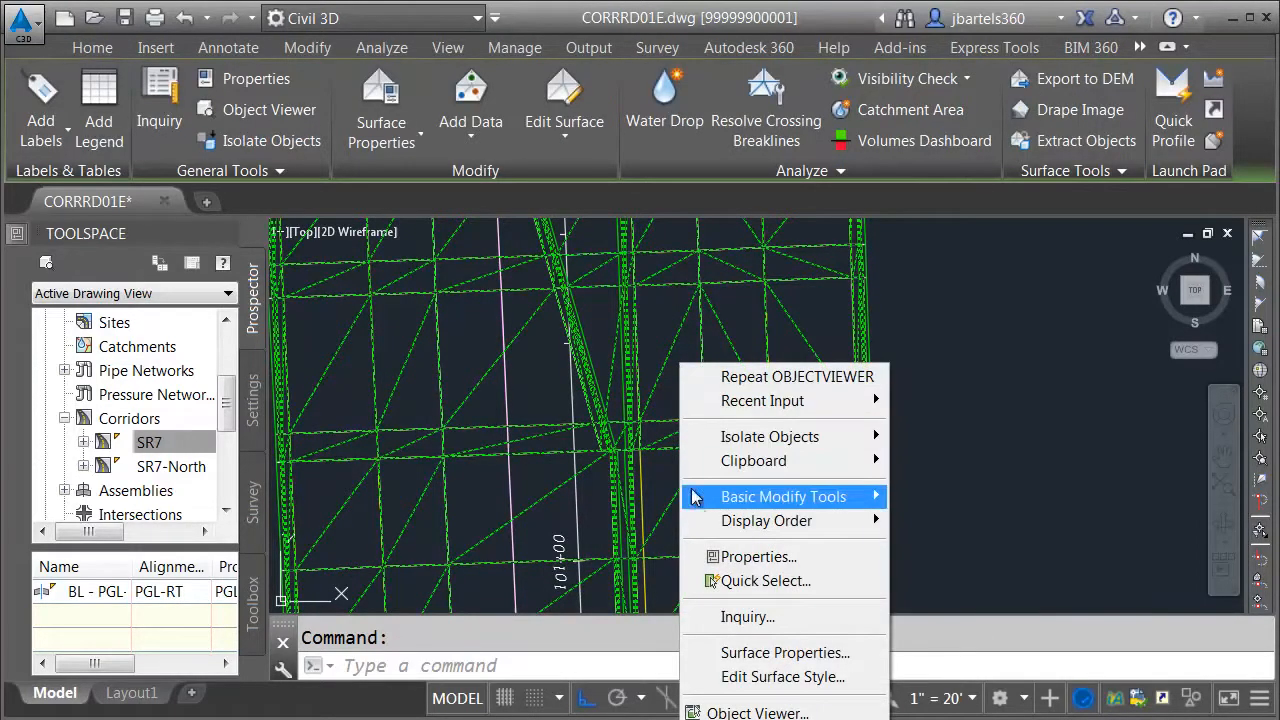
pyautogui.moveTo(750, 524)
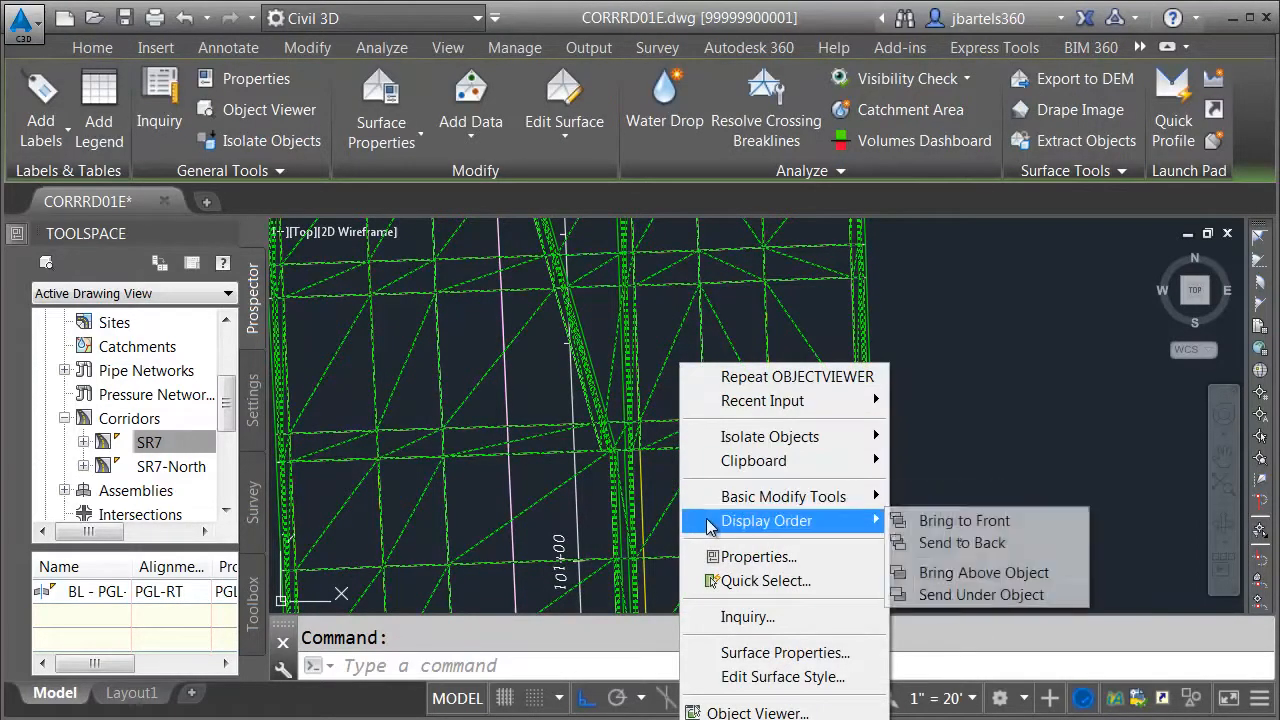
pyautogui.click(925, 542)
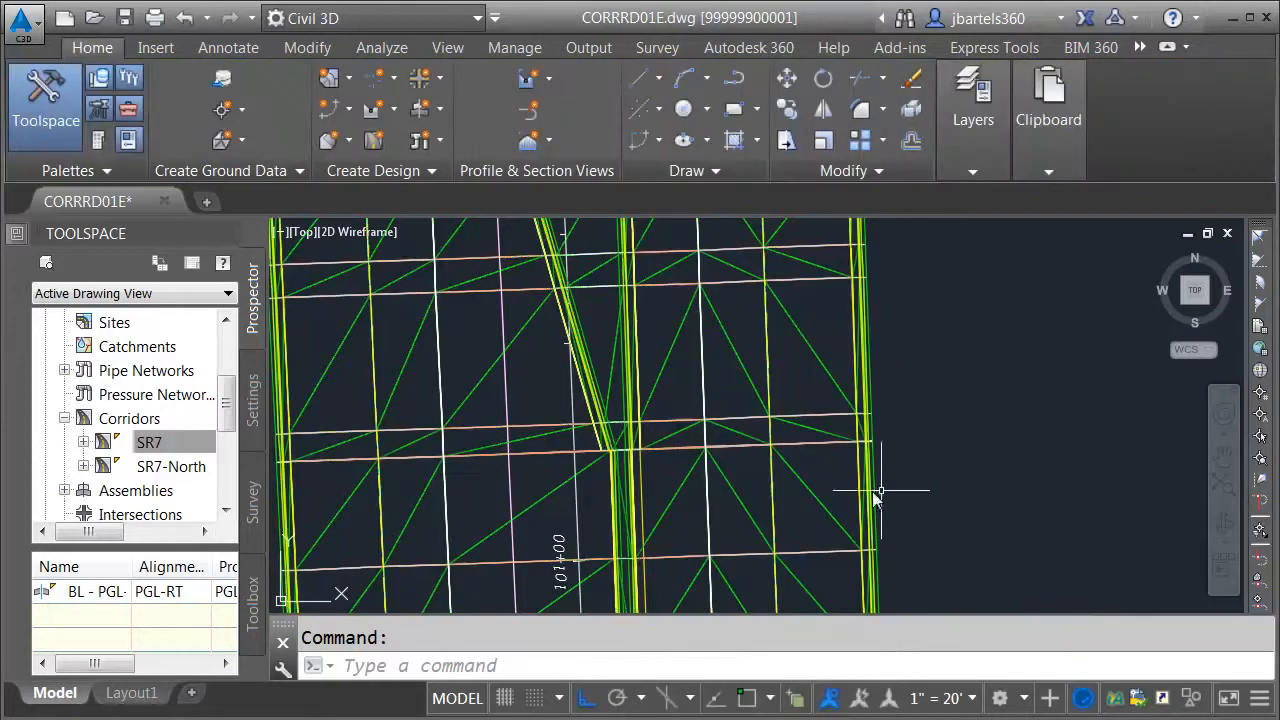
# Open the SR7 corridor in the Section Editor at station 101+00 and look closely at the median curbs
pyautogui.scroll(5, 671, 580)
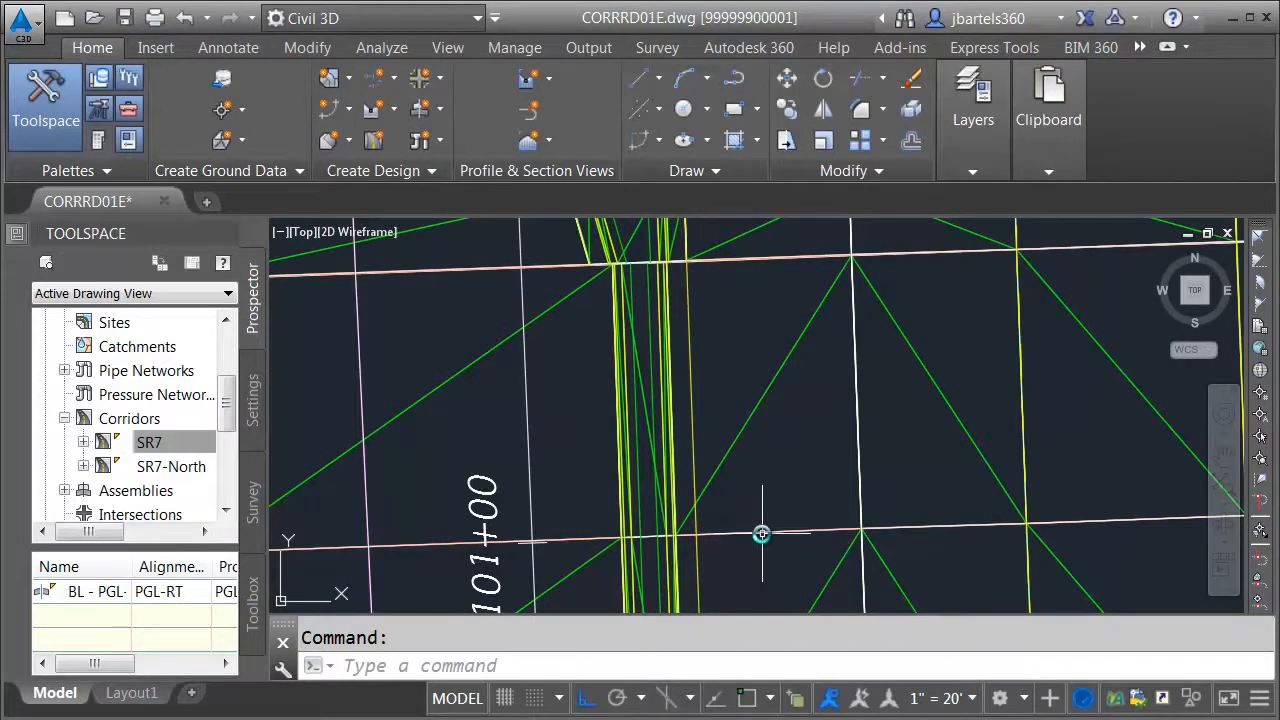
pyautogui.click(762, 536)
pyautogui.click(620, 112)
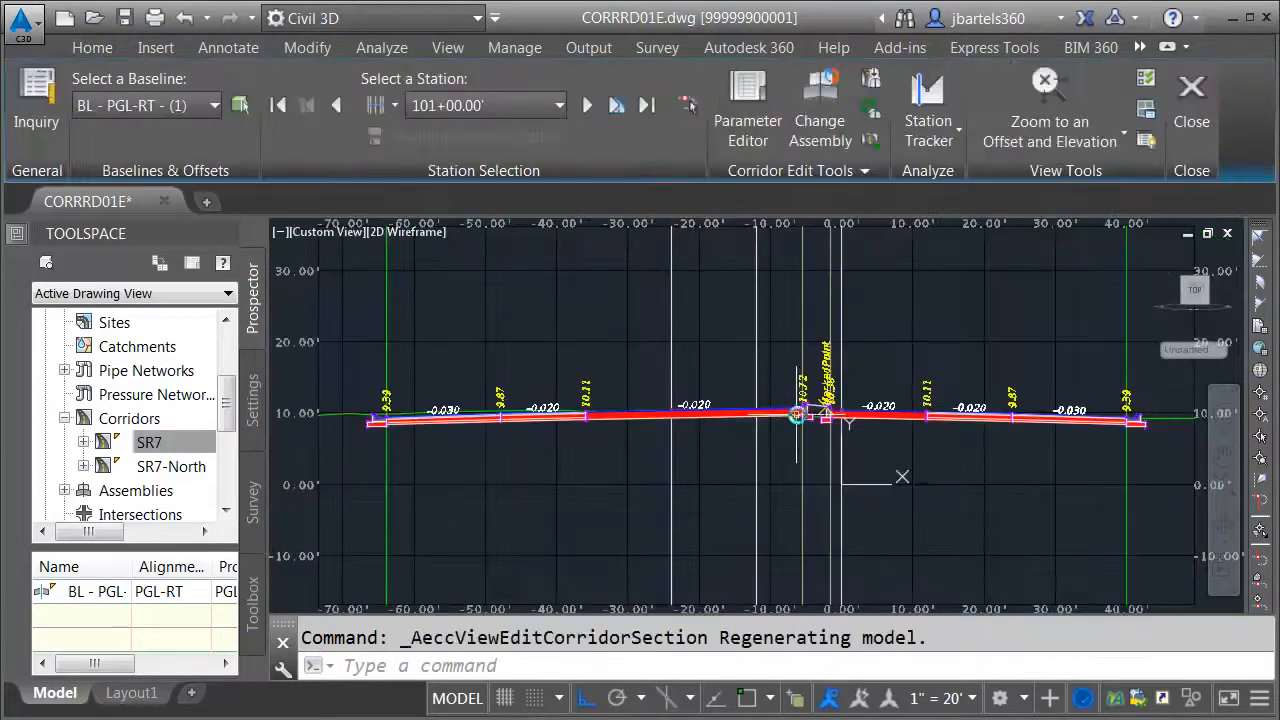
pyautogui.scroll(6, 790, 413)
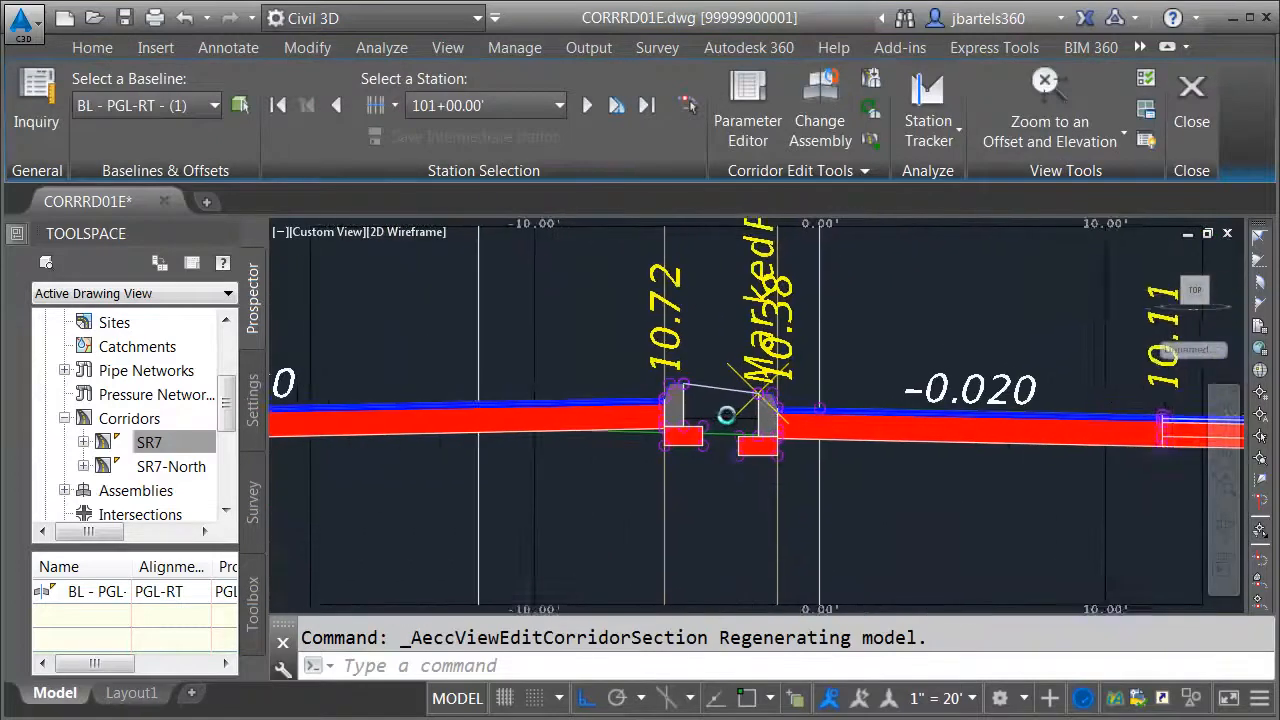
pyautogui.scroll(2, 727, 414)
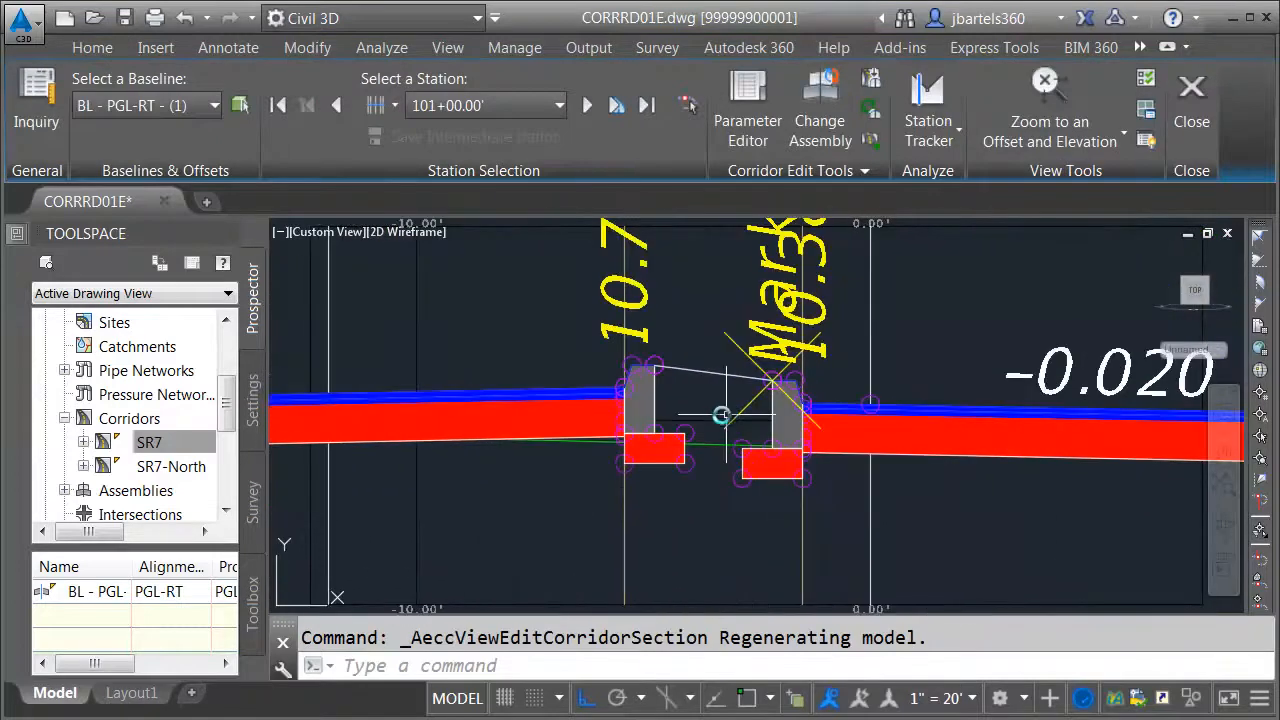
# Set the section view to zoom to an offset and elevation, and advance to station 101+19.93
pyautogui.click(1046, 80)
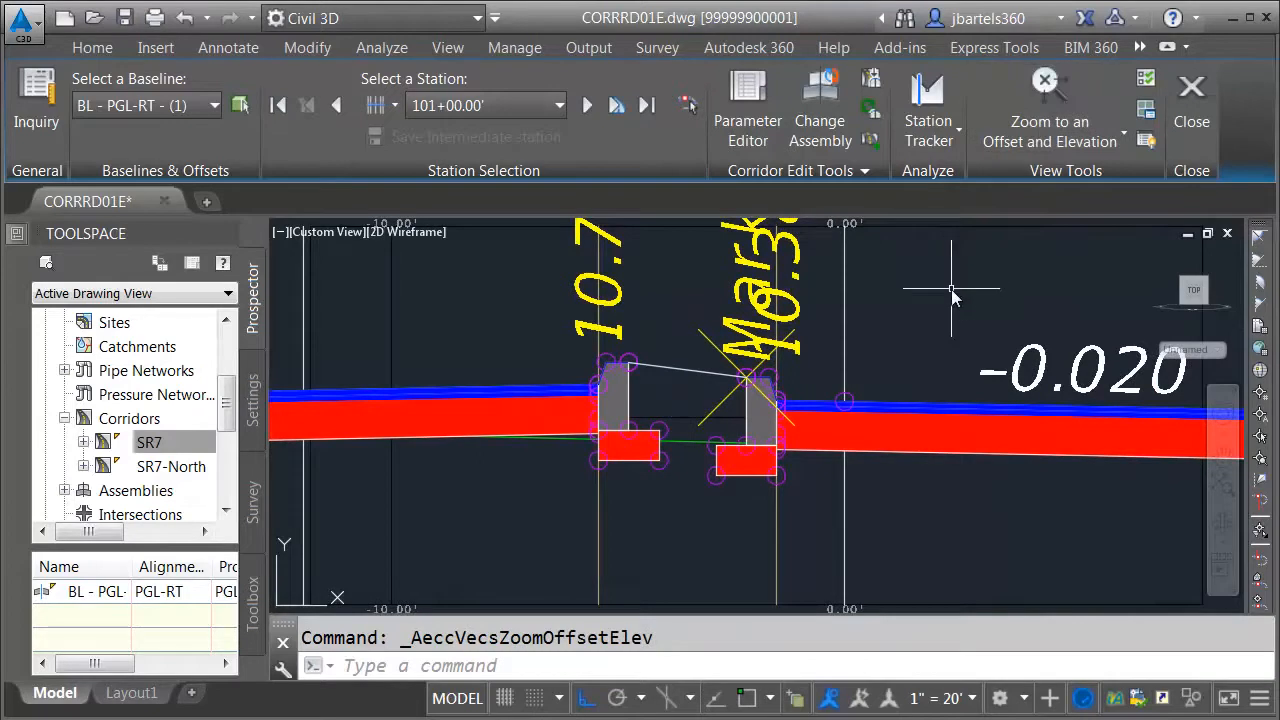
pyautogui.click(585, 105)
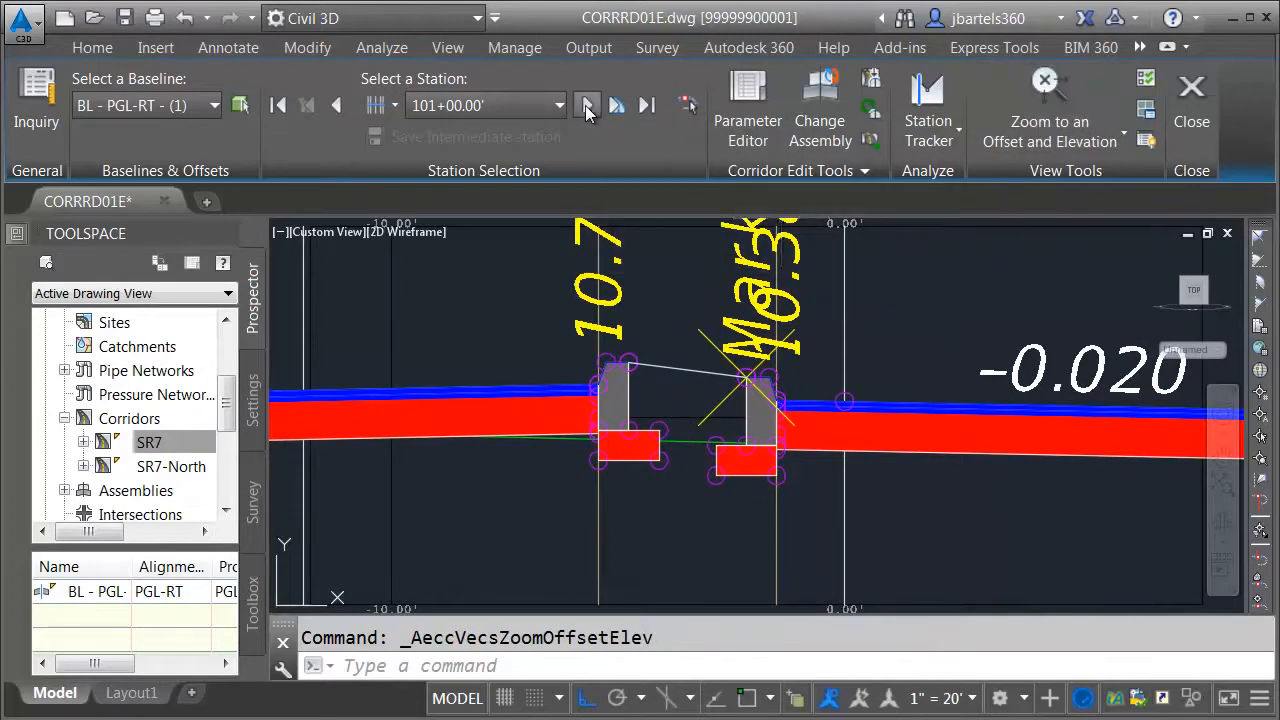
pyautogui.click(588, 107)
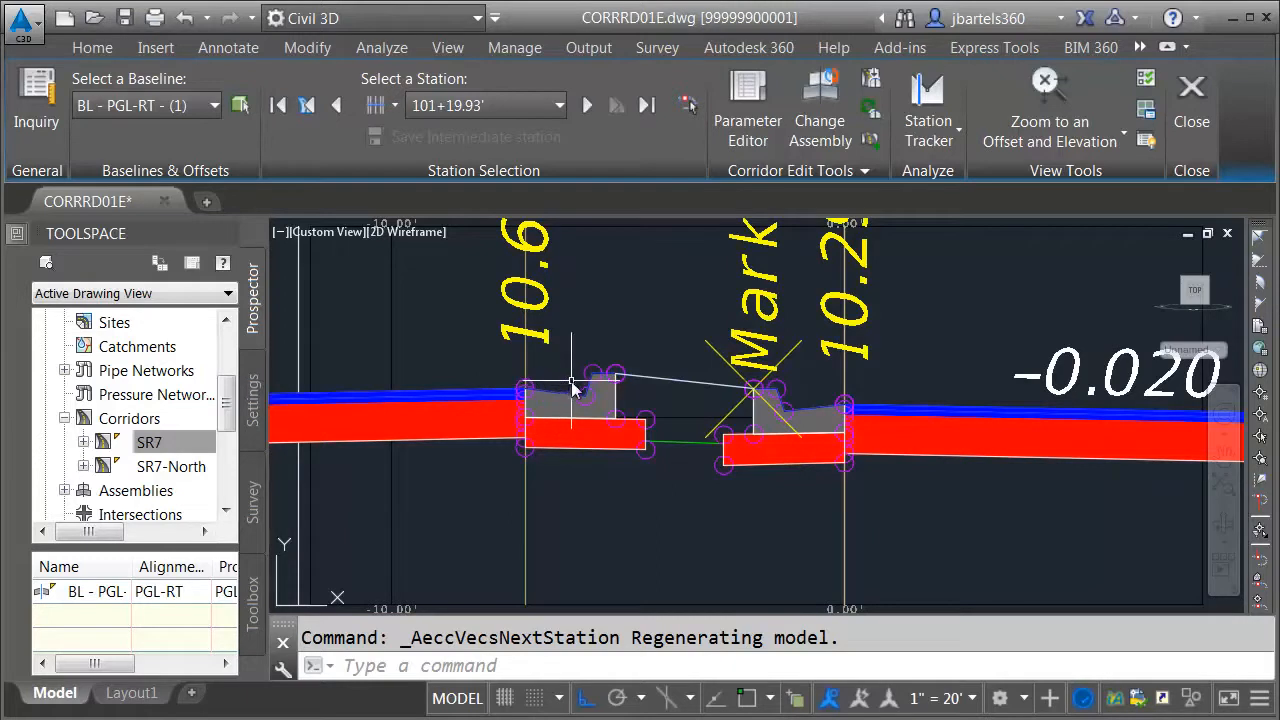
# Open the corridor Parameter Editor for station 101+19.93 and collapse the parameter lists of the Right subassemblies
pyautogui.click(746, 88)
pyautogui.moveTo(716, 207); pyautogui.dragTo(30, 204)
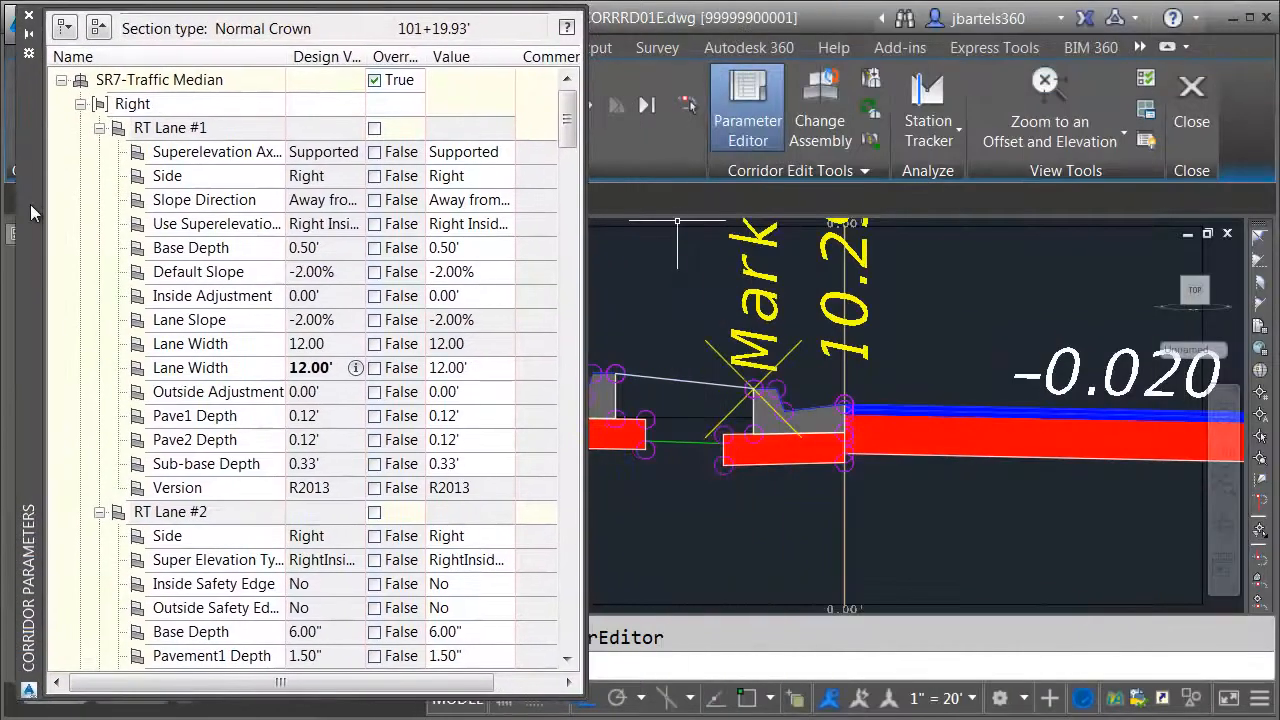
pyautogui.click(99, 128)
pyautogui.click(99, 152)
pyautogui.click(99, 176)
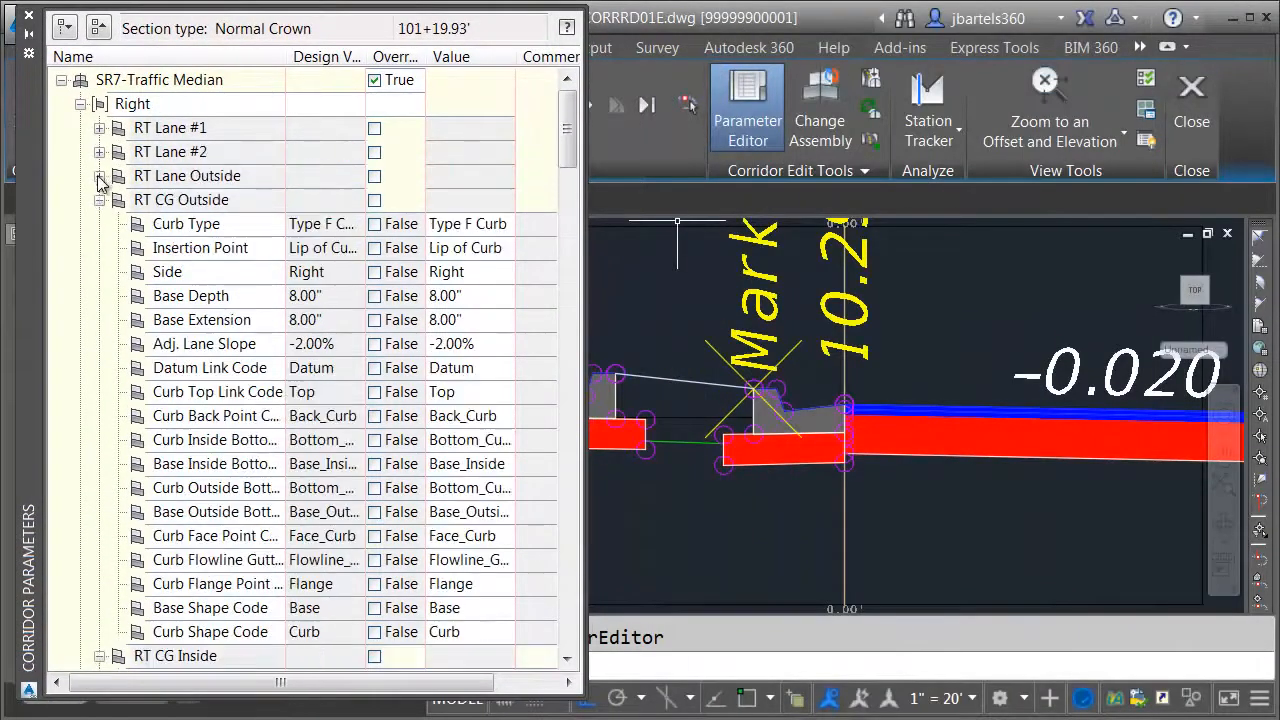
pyautogui.click(99, 200)
pyautogui.click(99, 224)
pyautogui.click(99, 248)
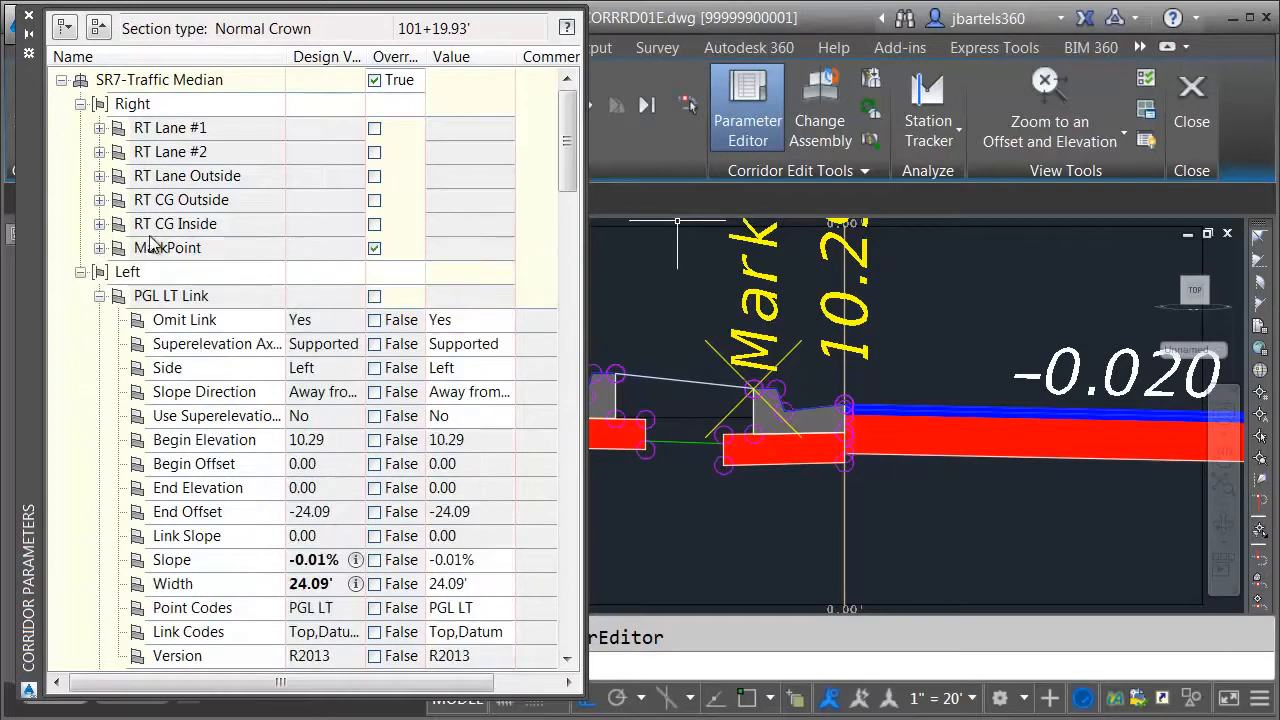
# Override the Adj. Lane Slope of RT CG Inside with 2% at station 101+19.93
pyautogui.click(99, 224)
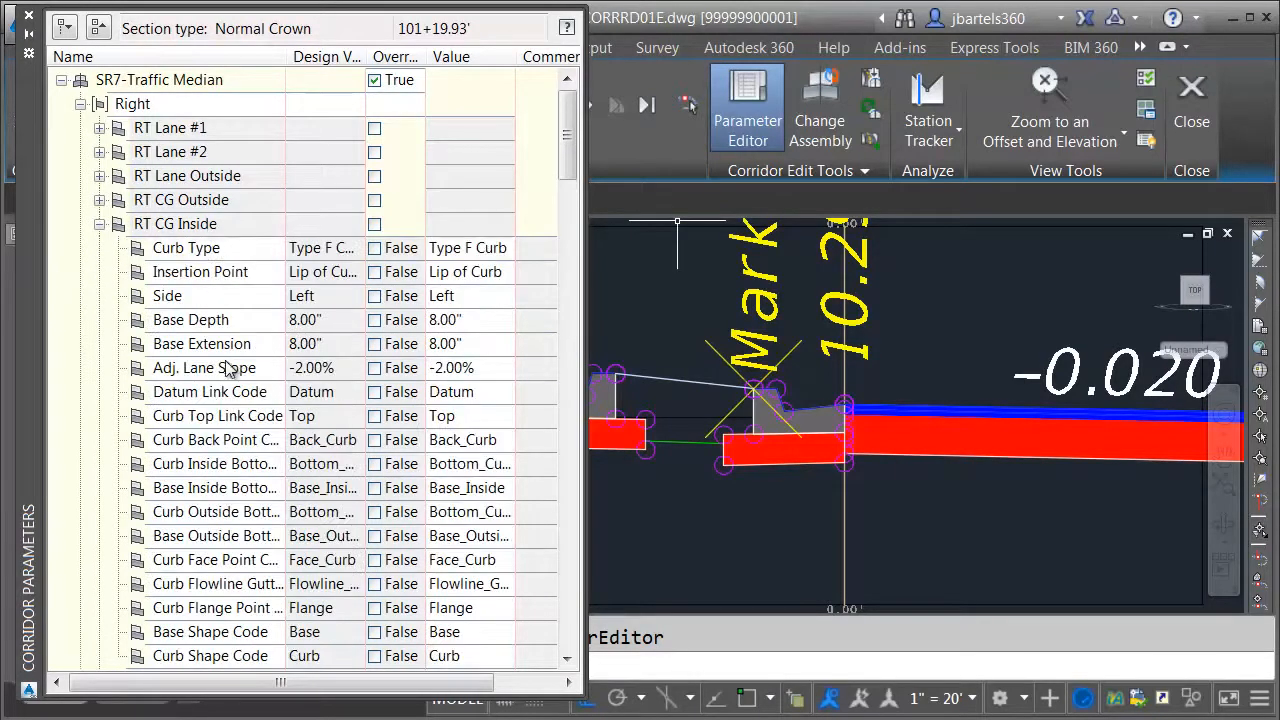
pyautogui.click(452, 368)
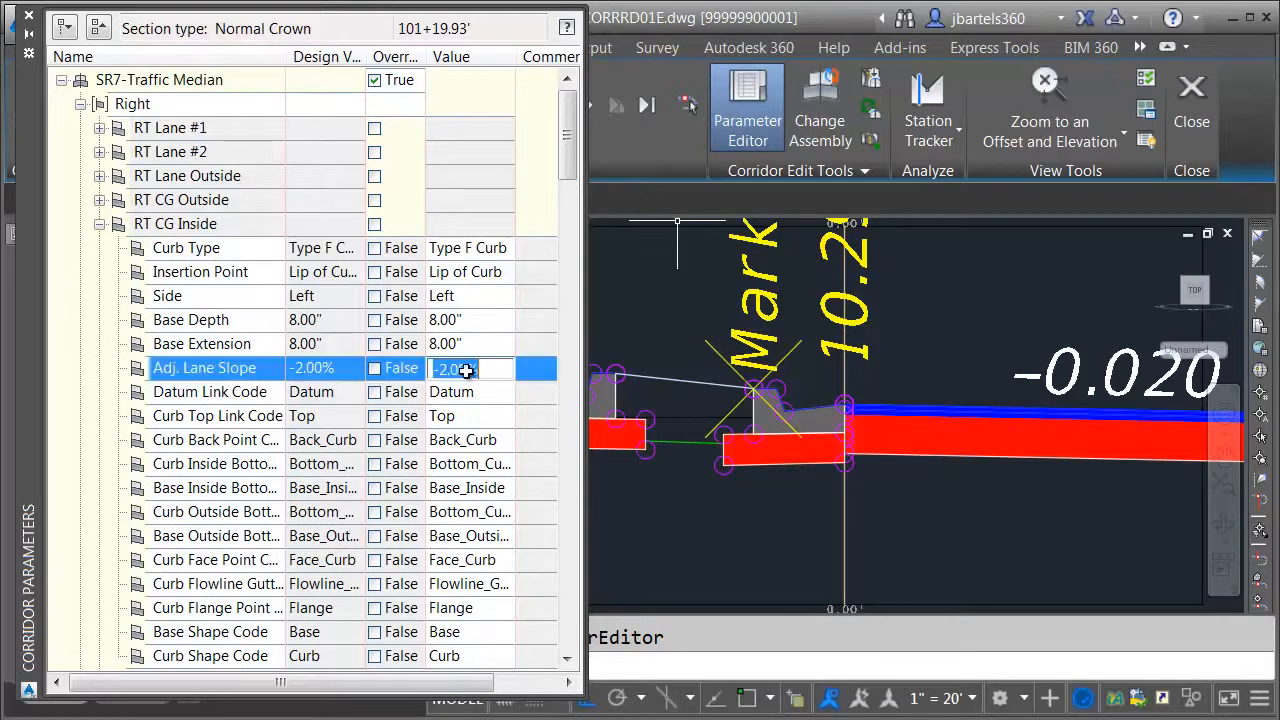
pyautogui.write('2')
pyautogui.press('Return')
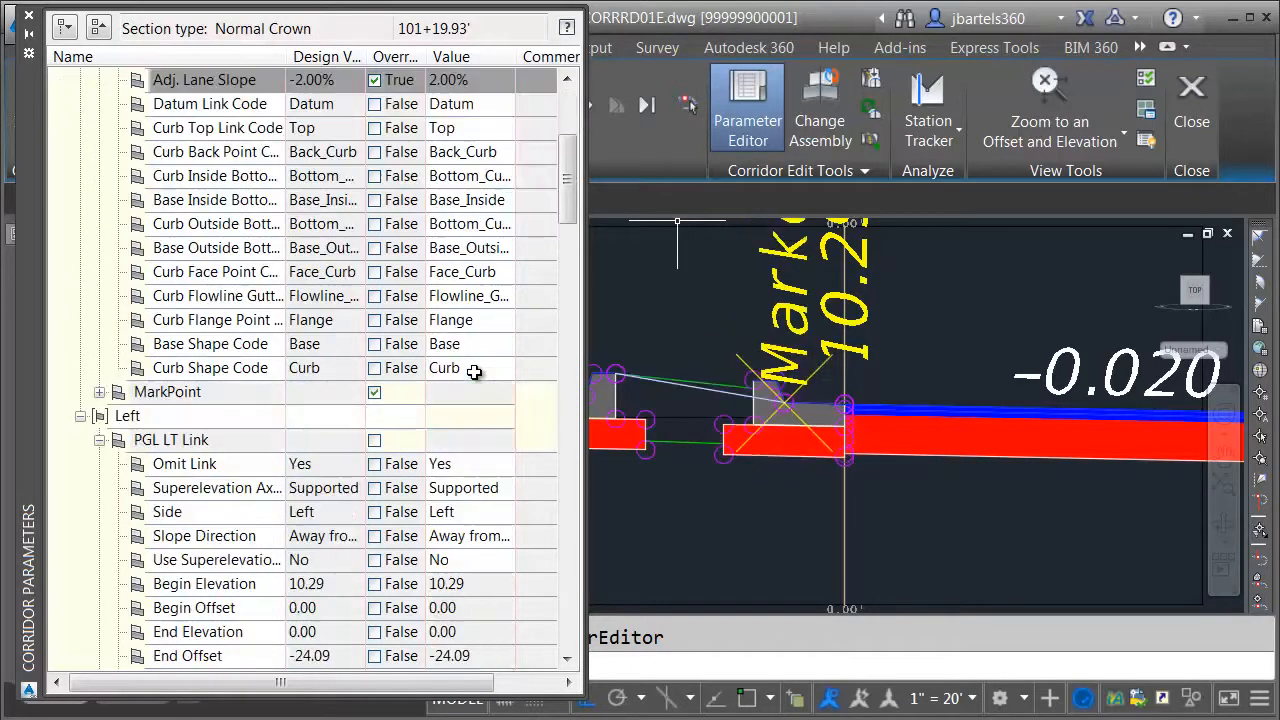
# Collapse the parameter lists of RT CG Inside and all the Left subassemblies
pyautogui.scroll(2, 558, 205)
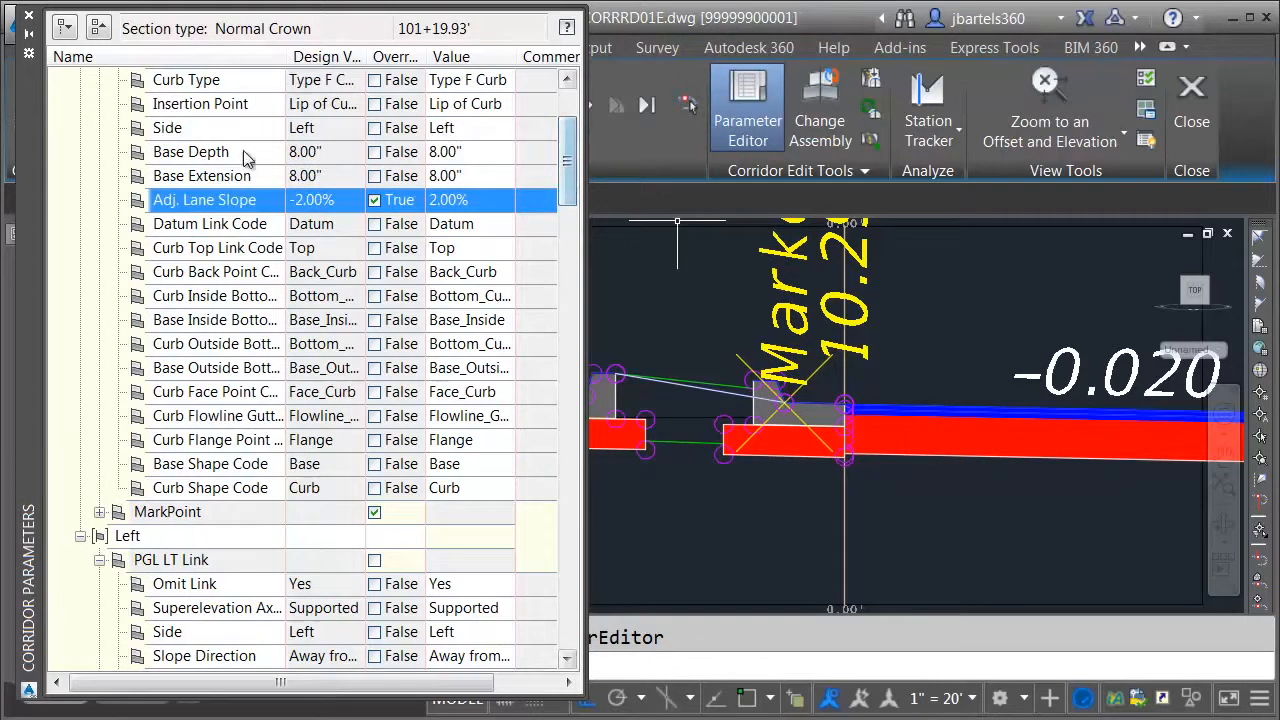
pyautogui.scroll(2, 303, 163)
pyautogui.click(100, 200)
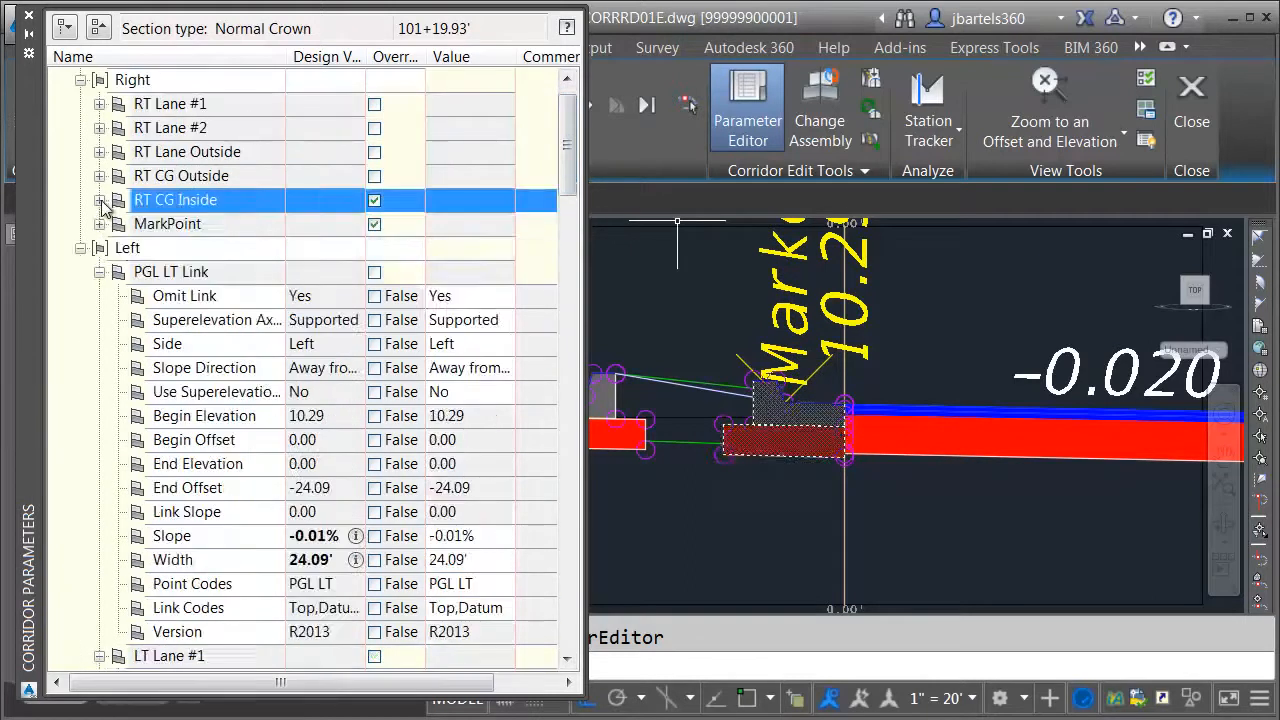
pyautogui.click(99, 272)
pyautogui.click(99, 296)
pyautogui.click(99, 320)
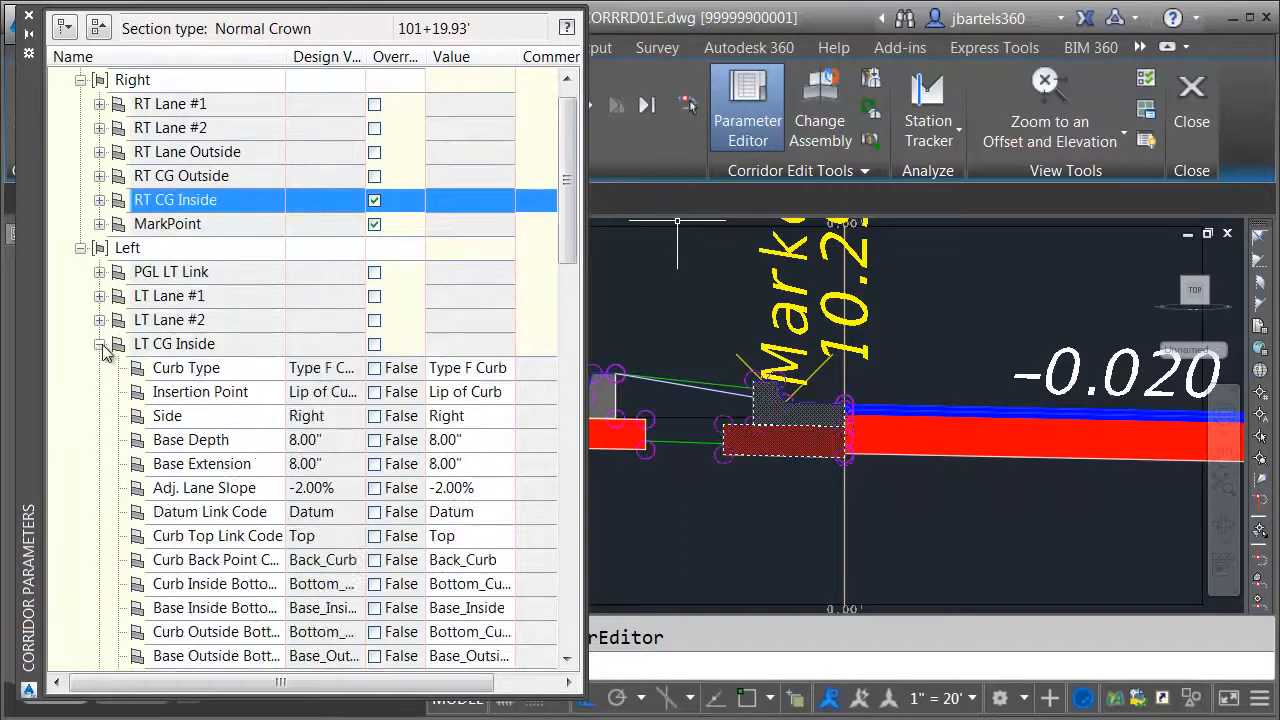
pyautogui.click(99, 344)
pyautogui.click(99, 368)
pyautogui.click(99, 440)
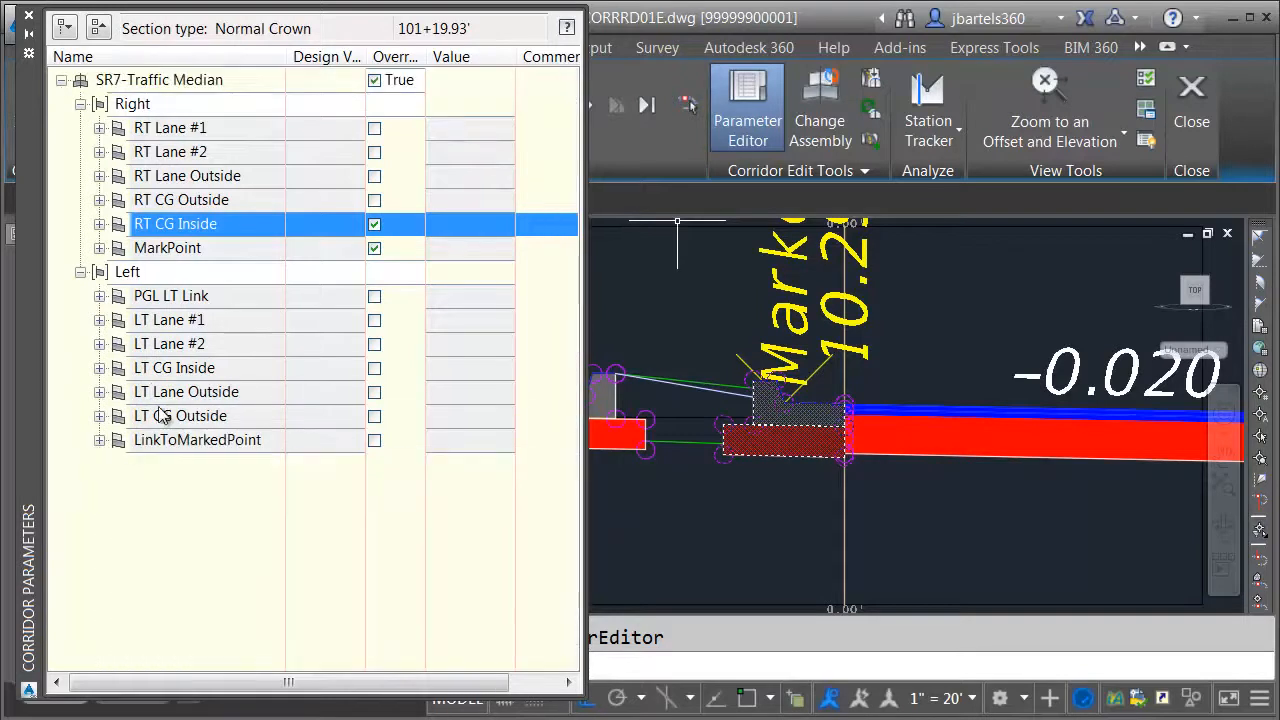
# Override the Adj. Lane Slope of LT CG Inside with 2% and close the corridor parameters
pyautogui.click(99, 368)
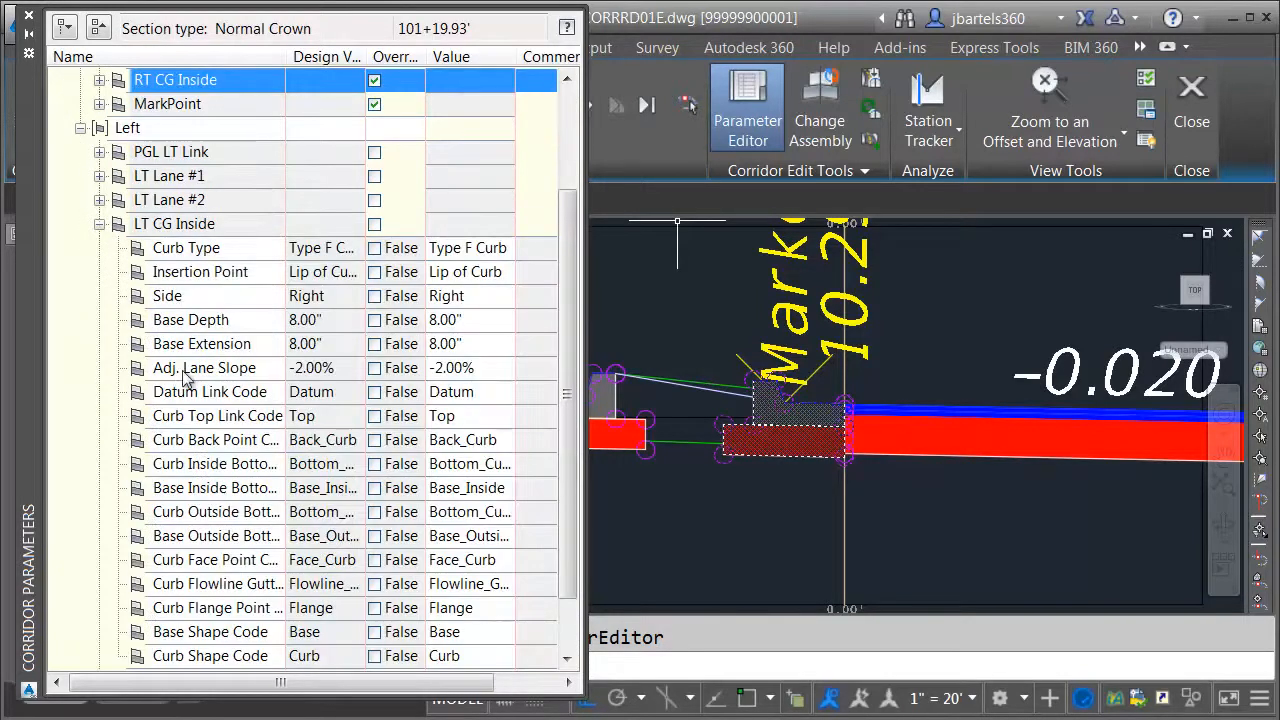
pyautogui.click(437, 368)
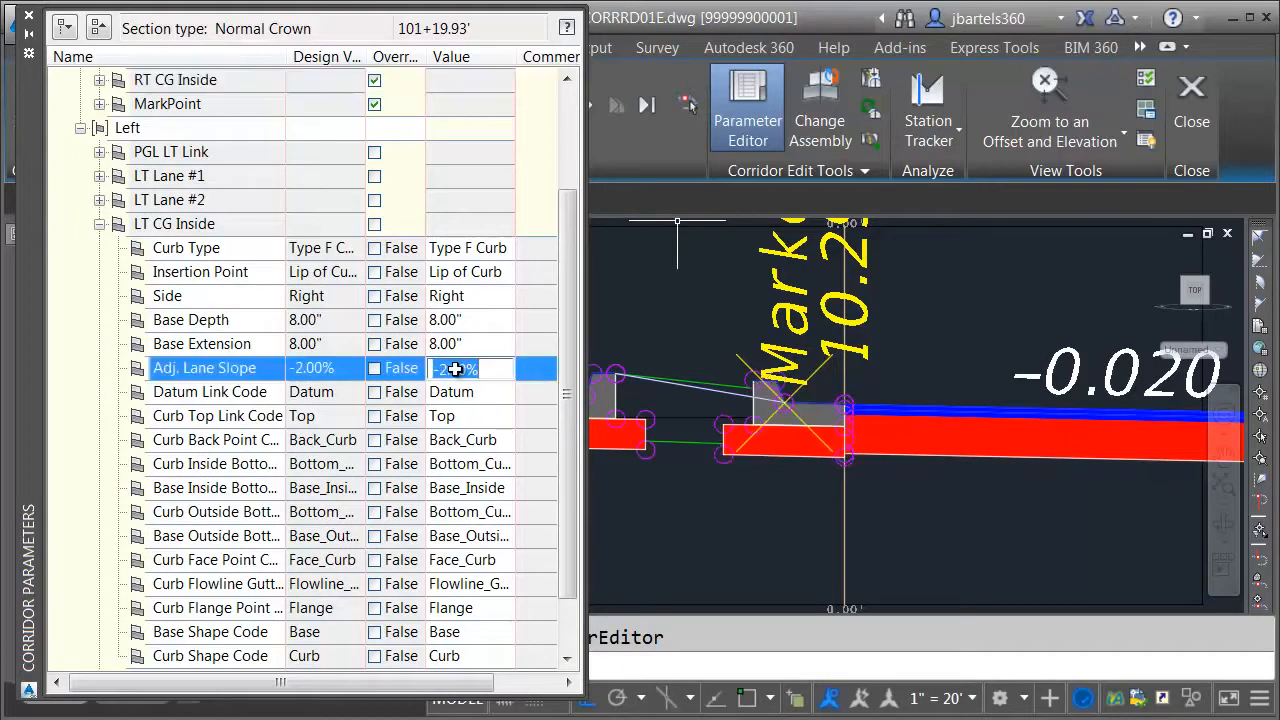
pyautogui.write('2')
pyautogui.press('Return')
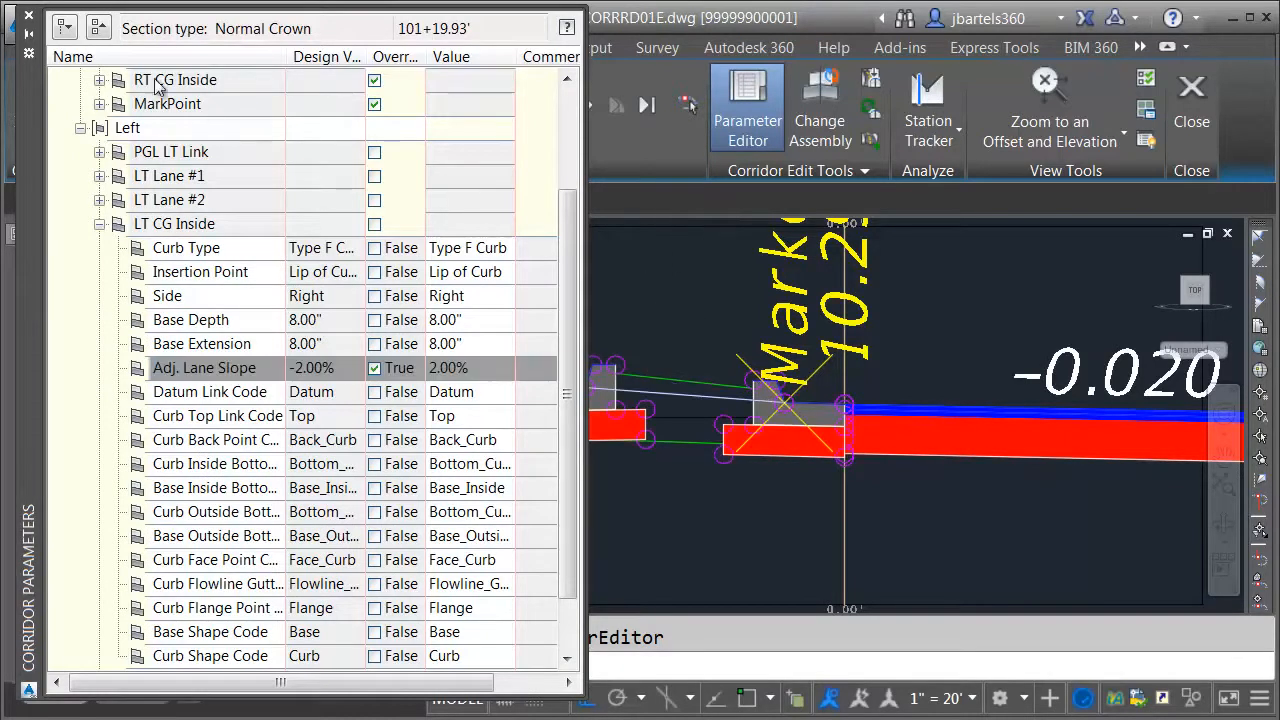
pyautogui.click(29, 17)
pyautogui.press('Escape')
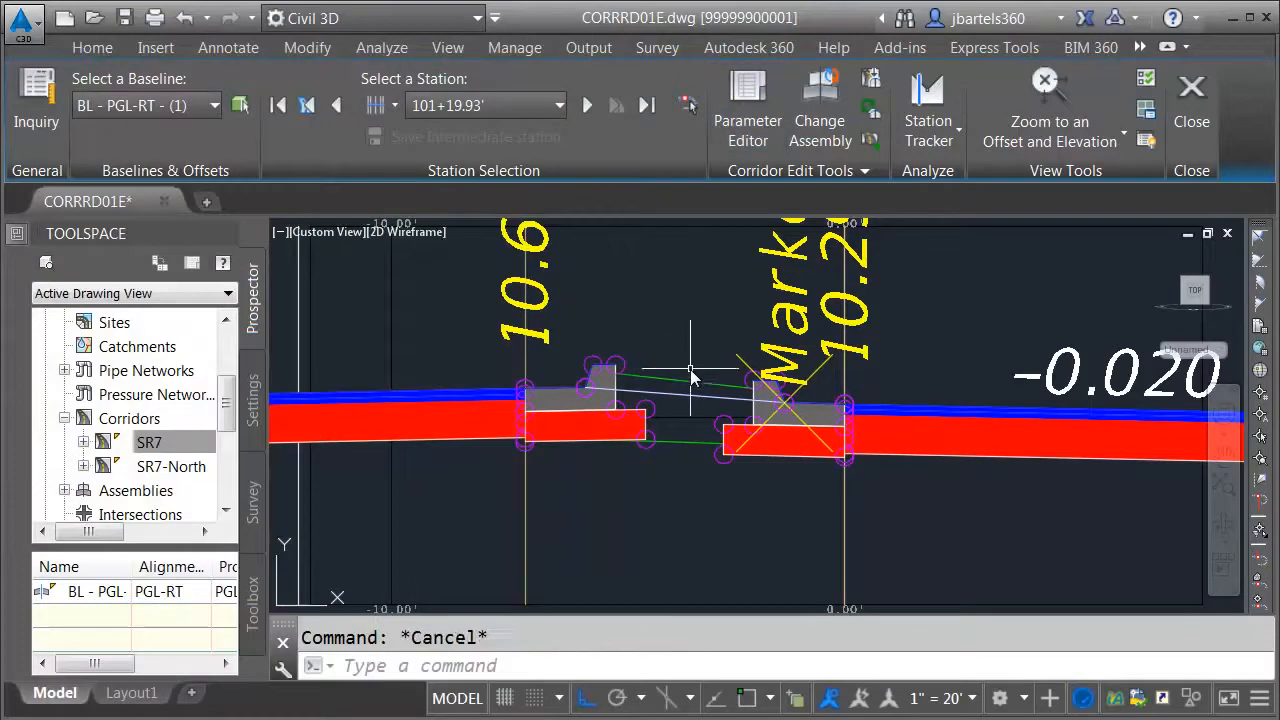
# Stretch the left end of the median link to the endpoint at the top back of the left median curb
pyautogui.scroll(2, 682, 388)
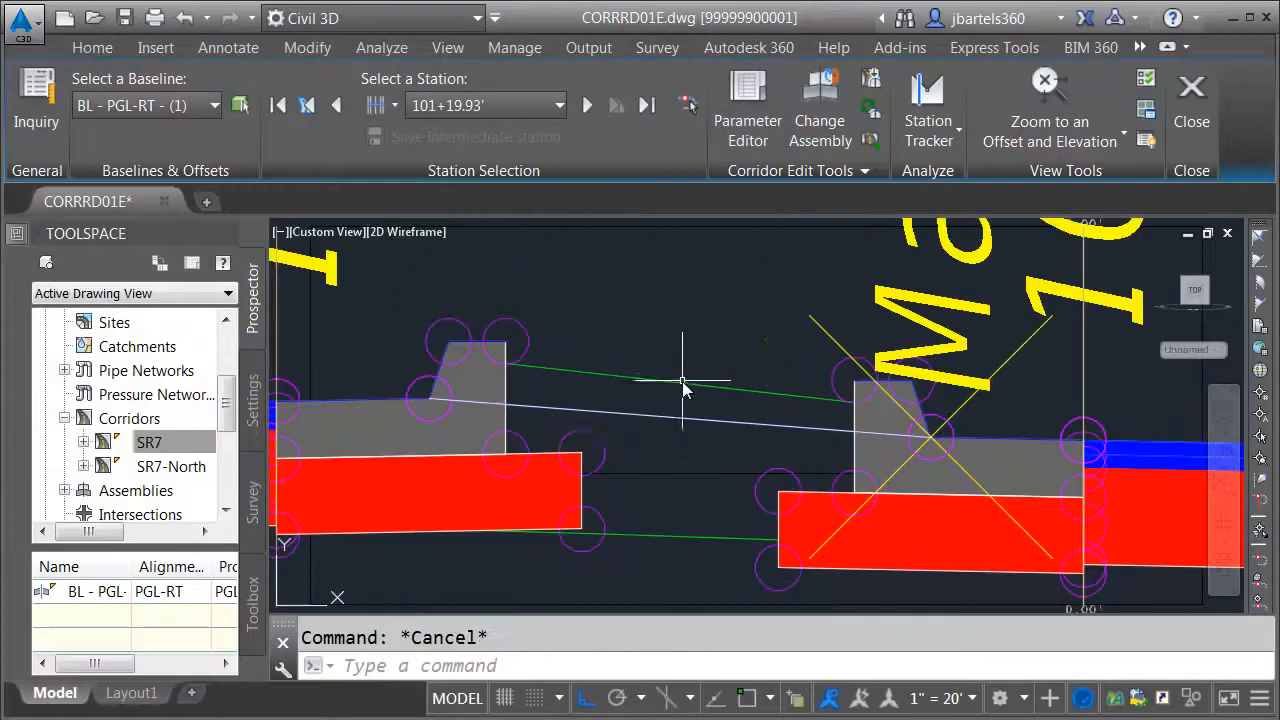
pyautogui.click(580, 414)
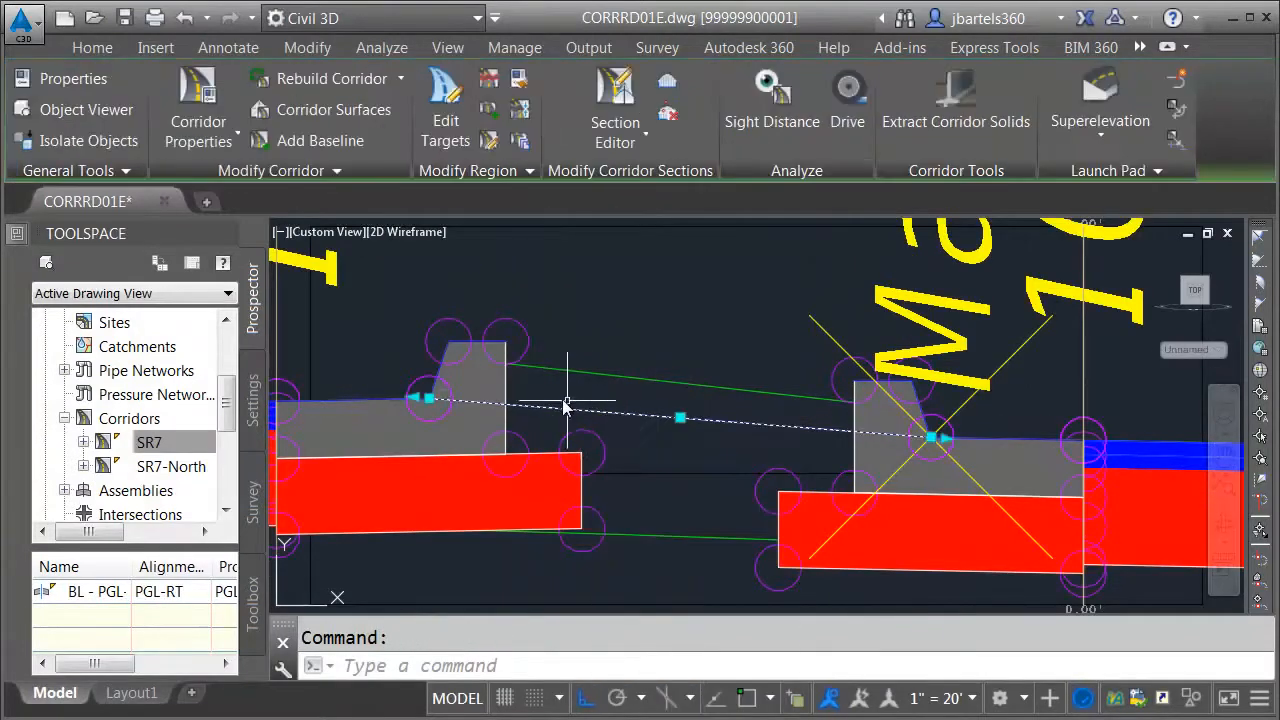
pyautogui.click(428, 398)
pyautogui.scroll(3, 470, 380)
pyautogui.keyDown('shift'); pyautogui.rightClick(512, 330); pyautogui.keyUp('shift')
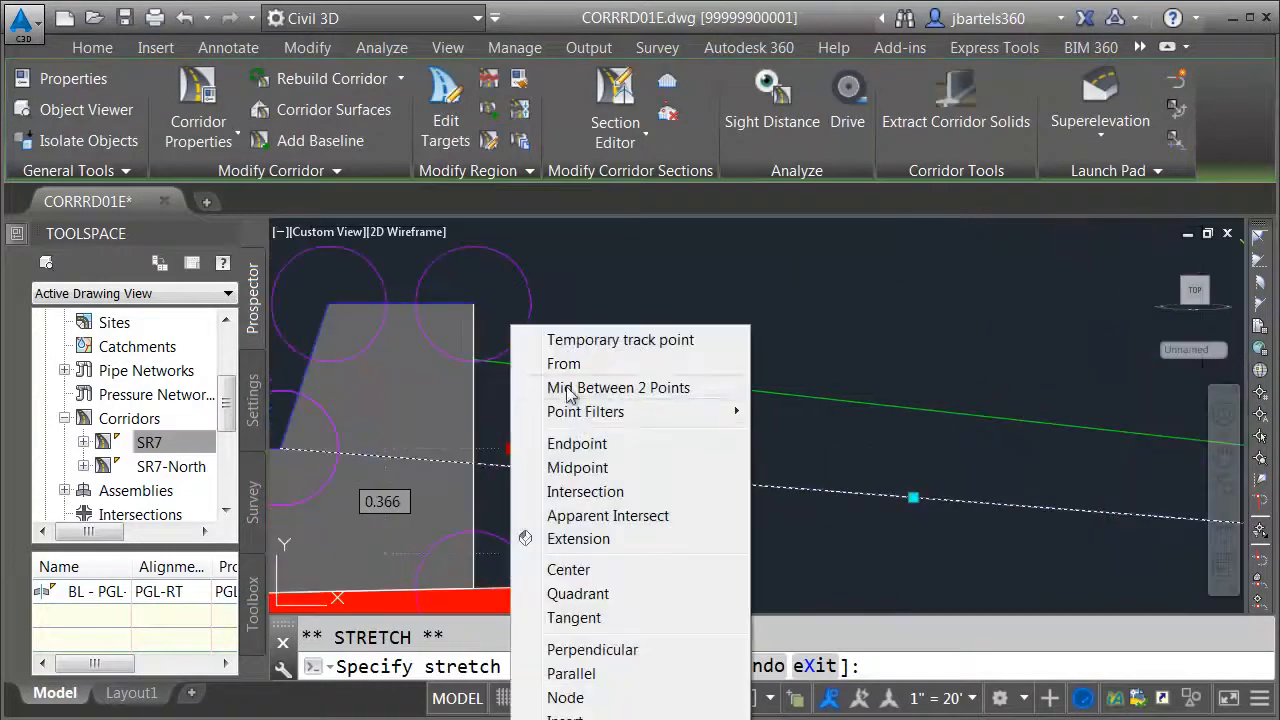
pyautogui.click(583, 444)
pyautogui.click(474, 304)
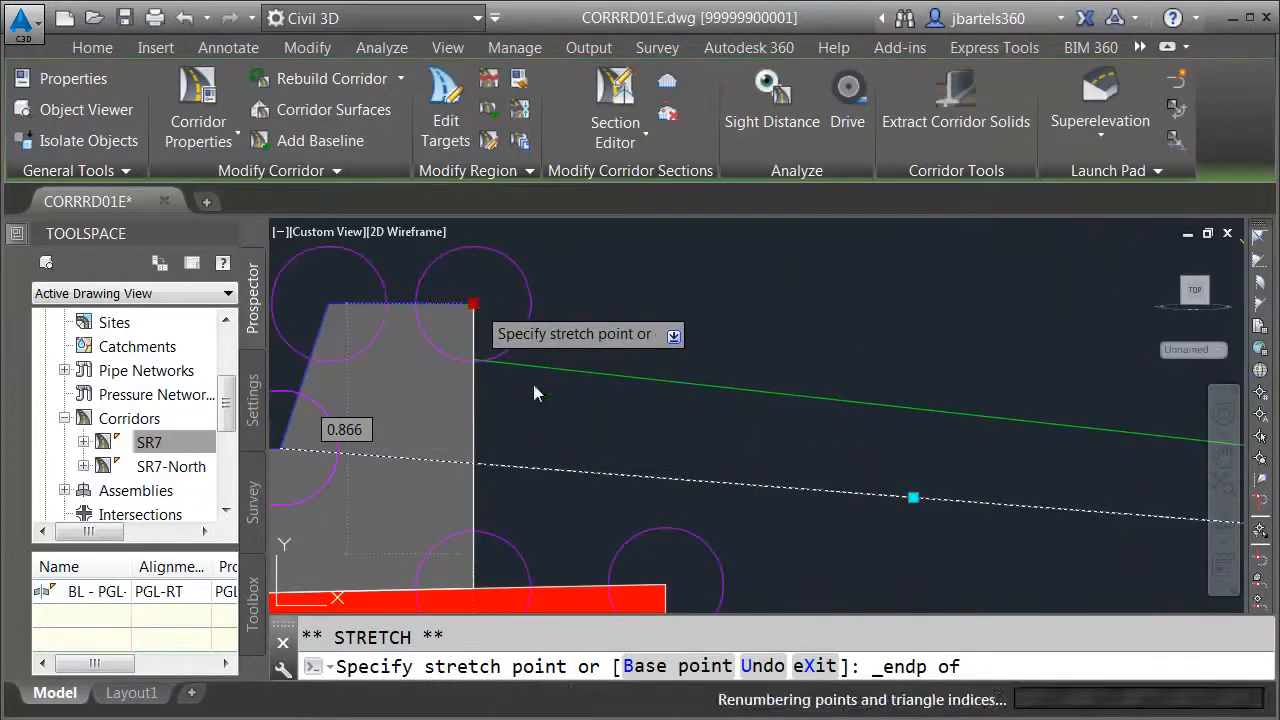
pyautogui.press('Escape')
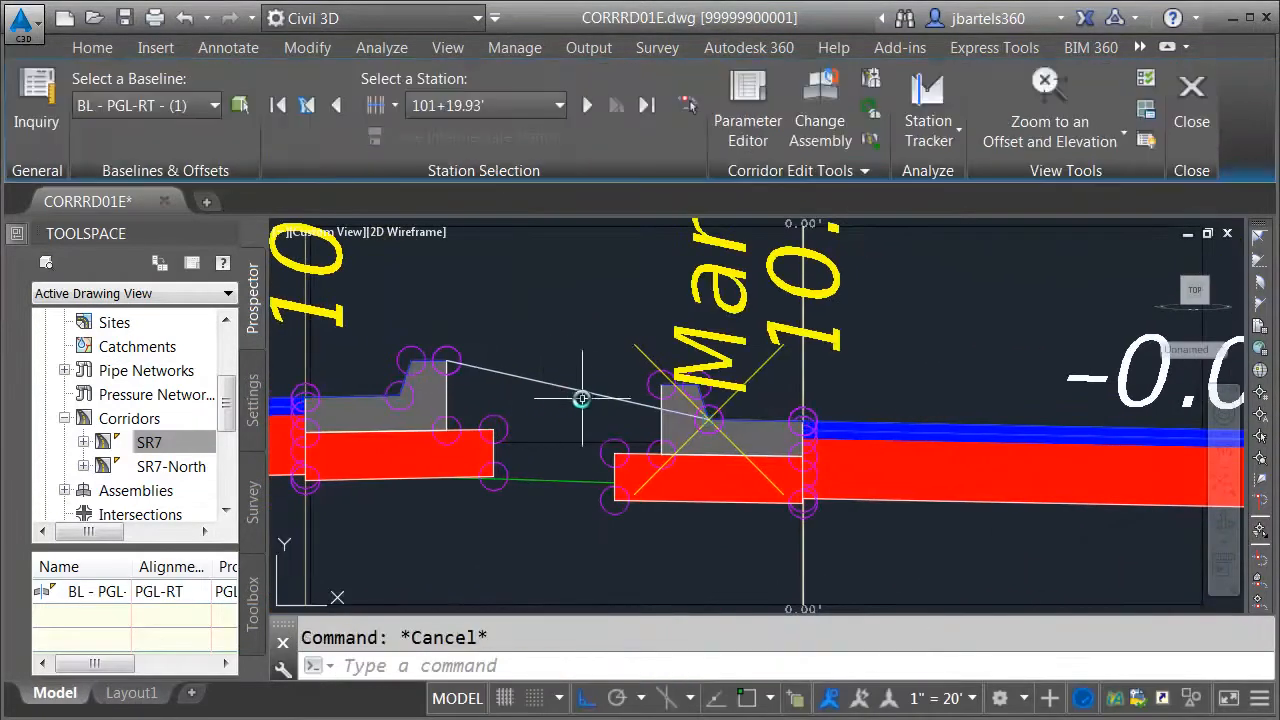
# Stretch the right end of the median link to the endpoint at the top back of the right median curb
pyautogui.click(600, 395)
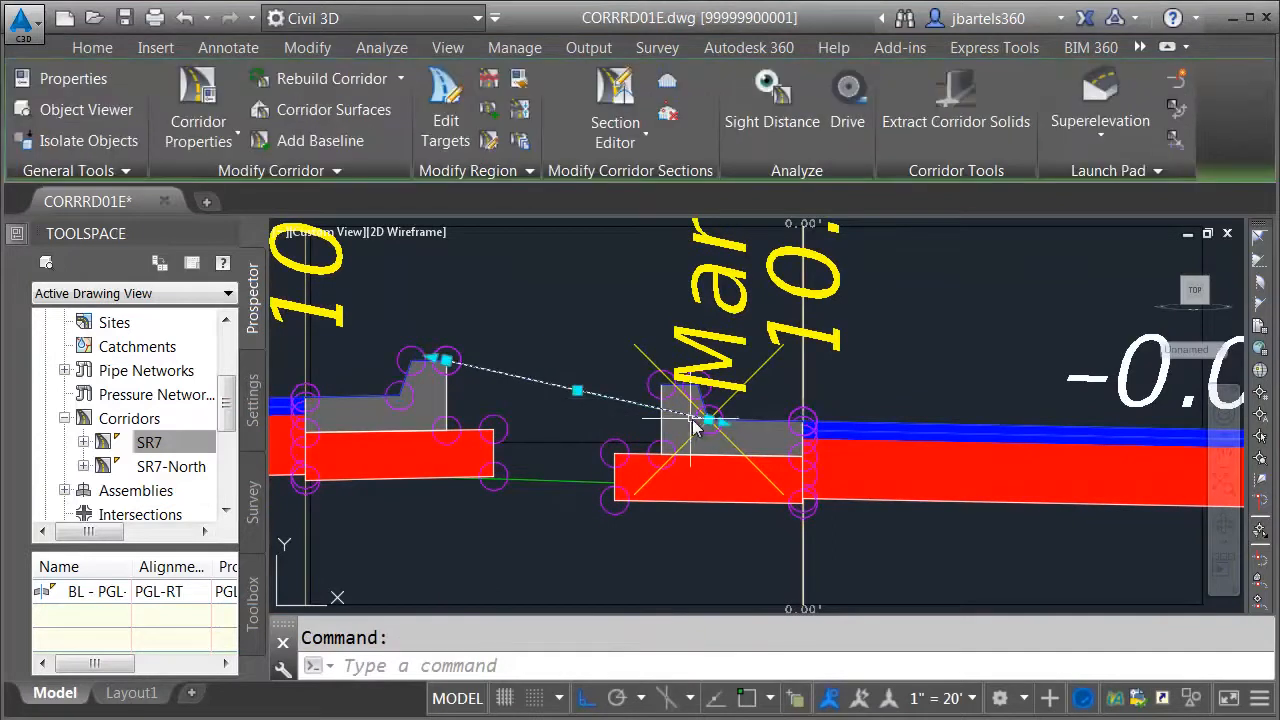
pyautogui.click(708, 424)
pyautogui.scroll(4, 660, 398)
pyautogui.keyDown('shift'); pyautogui.rightClick(636, 393); pyautogui.keyUp('shift')
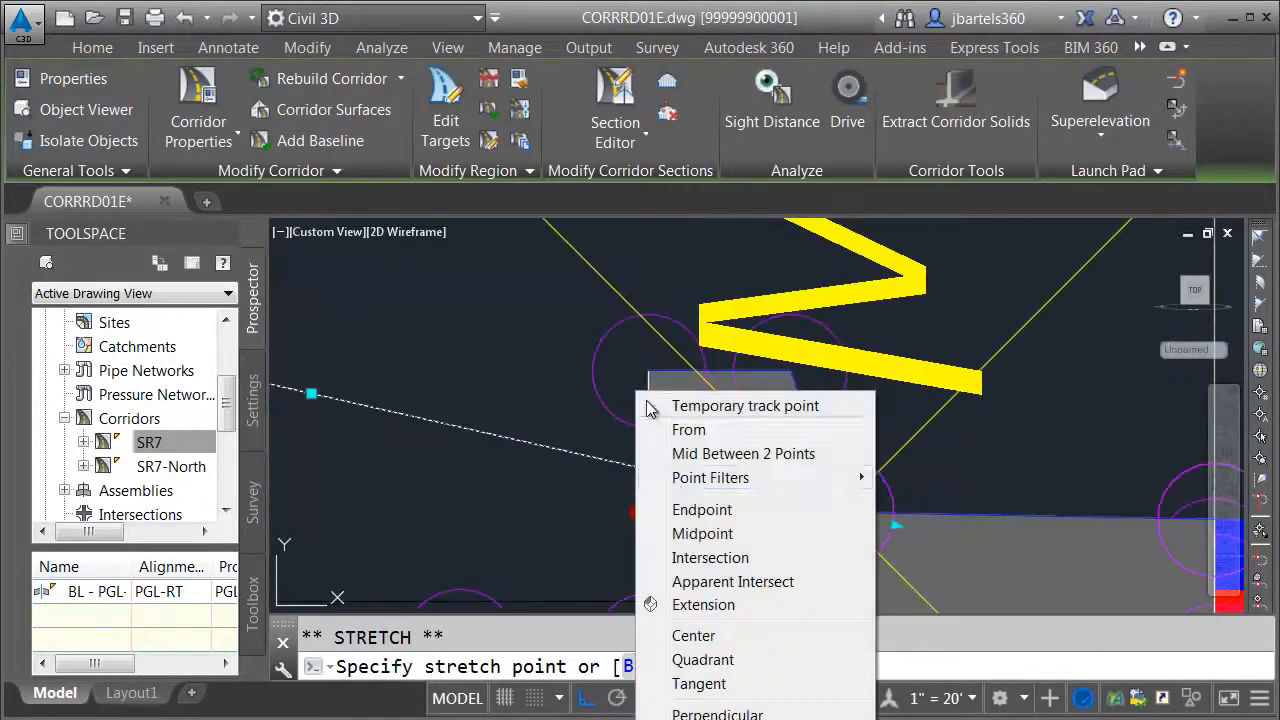
pyautogui.click(690, 510)
pyautogui.click(648, 378)
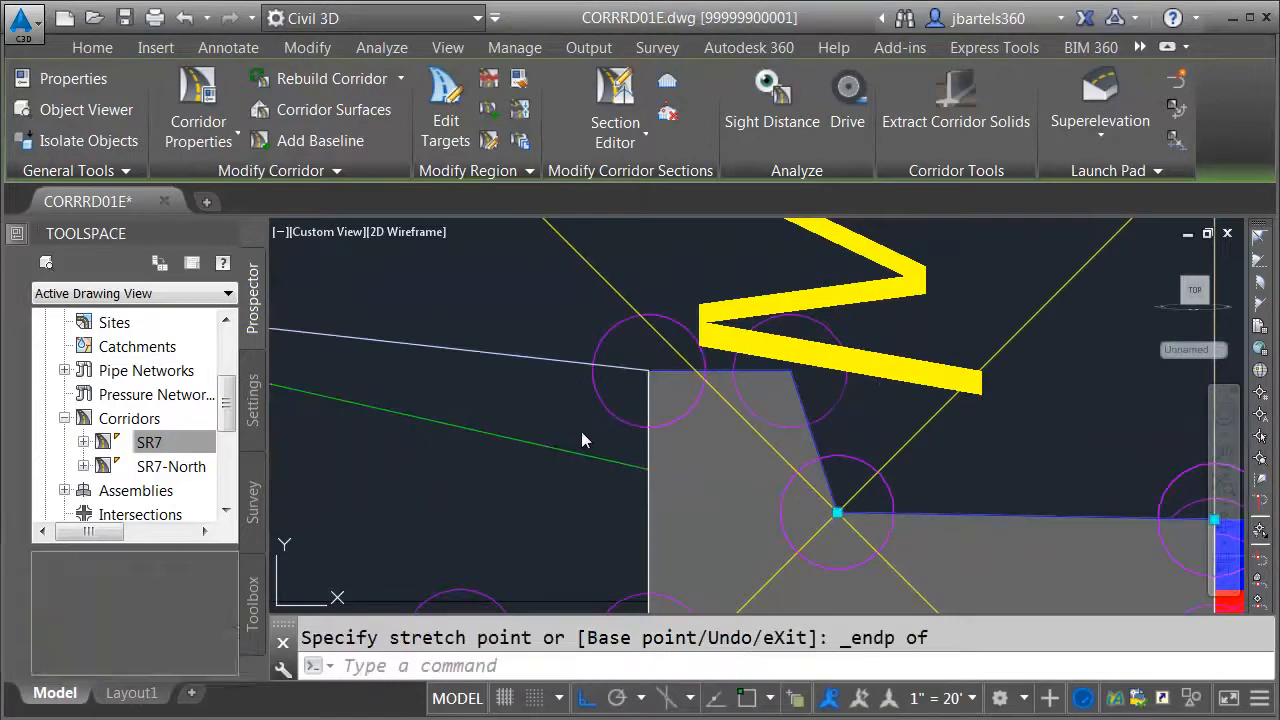
pyautogui.press('Escape')
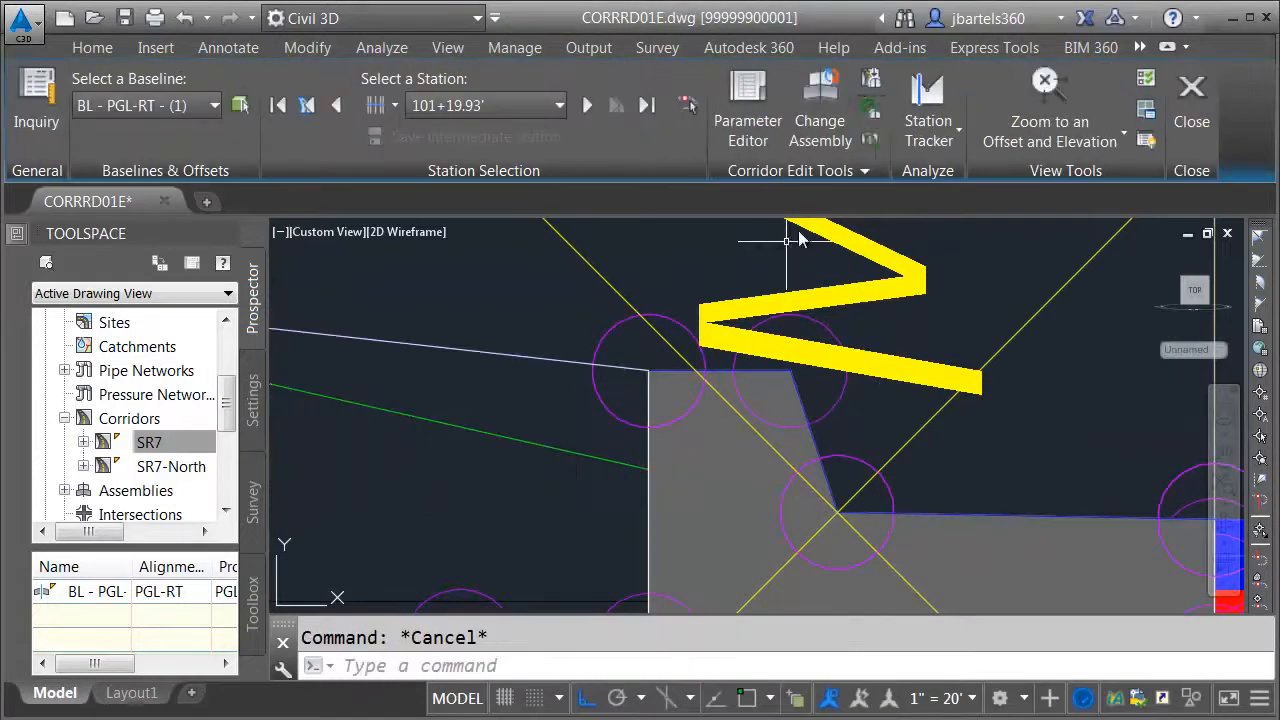
# Rebuild the corridor with the section edits and leave the Section Editor
pyautogui.click(869, 110)
pyautogui.scroll(-1, 768, 437)
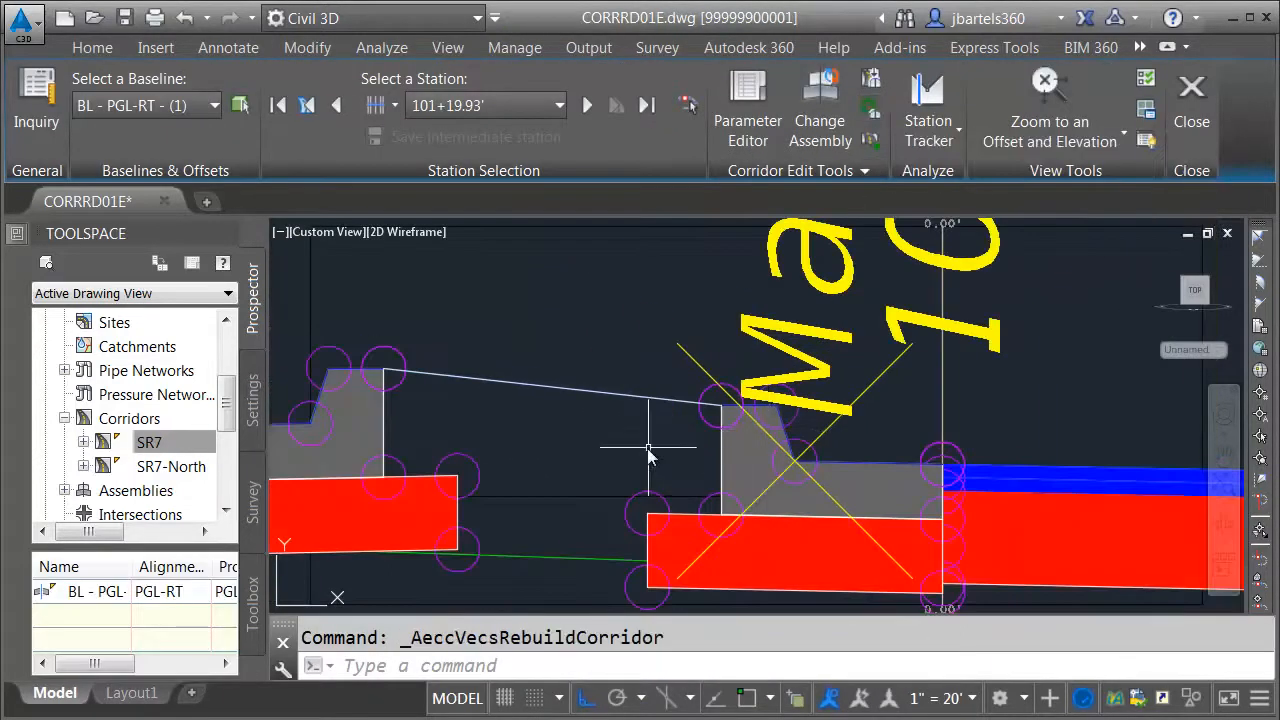
pyautogui.scroll(-1, 660, 445)
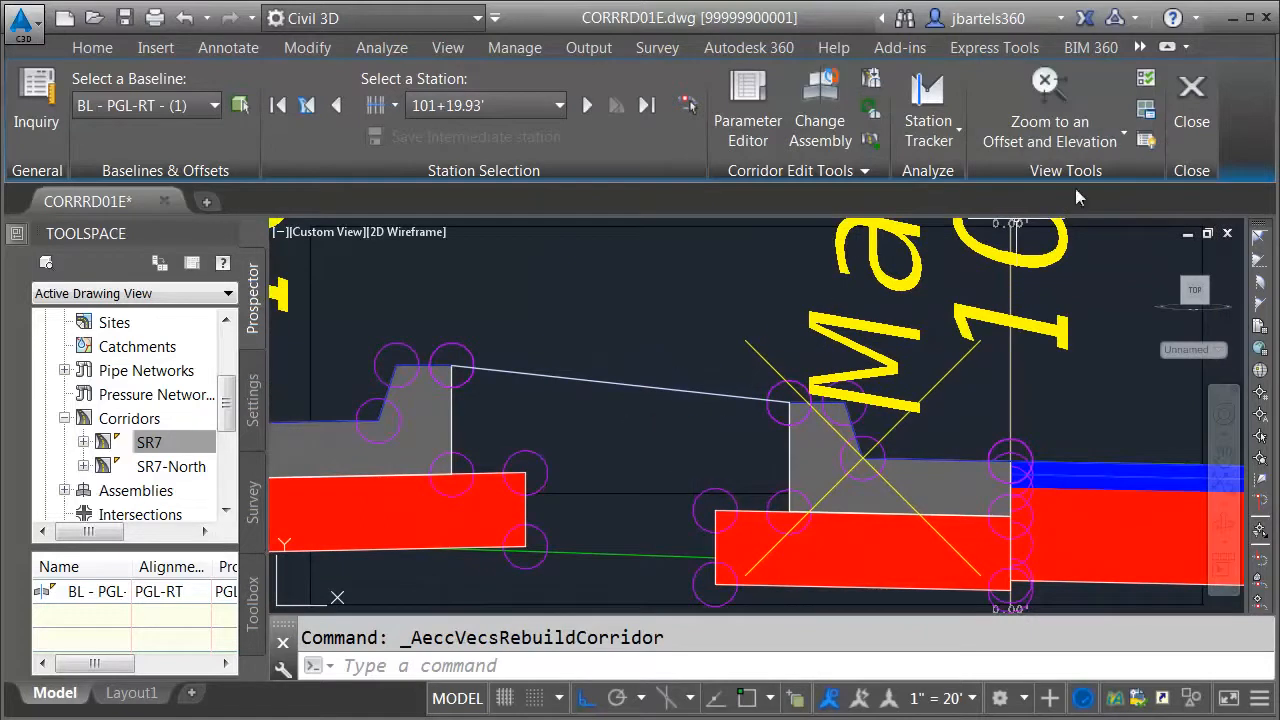
pyautogui.click(1191, 92)
# Examine the rebuilt SR7 TOP surface in the Object Viewer, orbiting close to the median curbs near the edited station
pyautogui.scroll(-4, 743, 392)
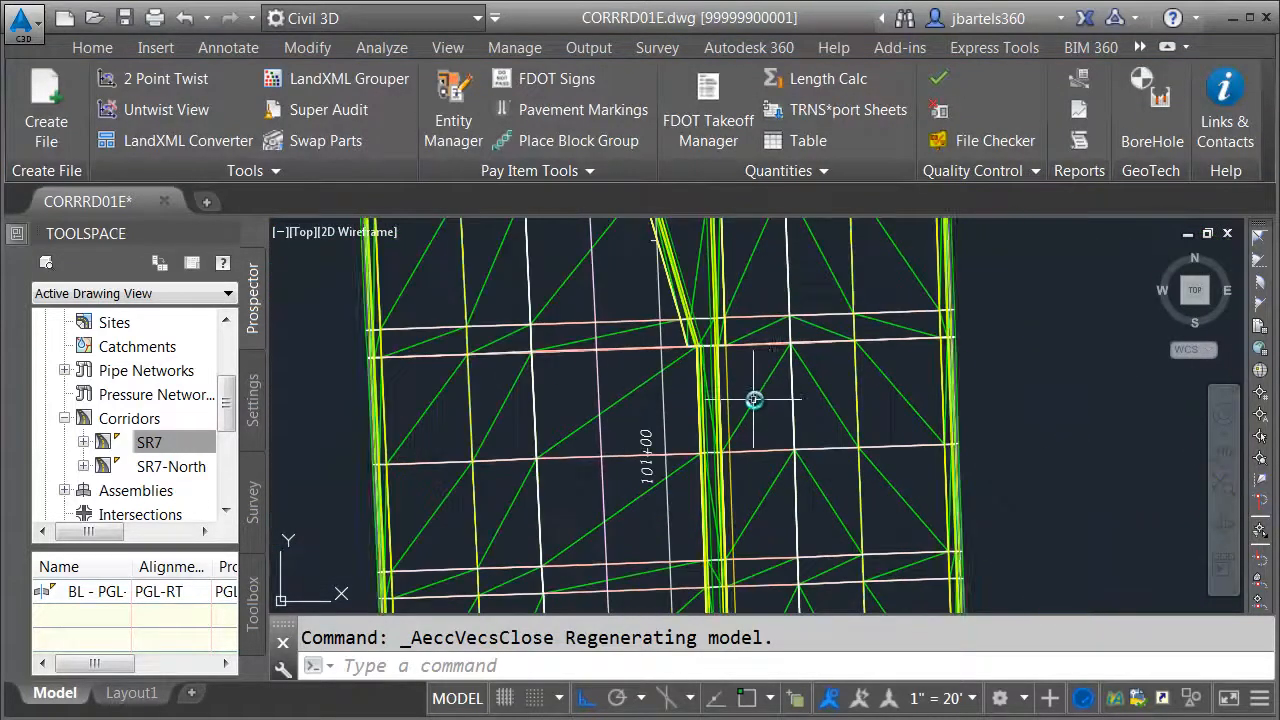
pyautogui.press('Escape')
pyautogui.click(761, 398)
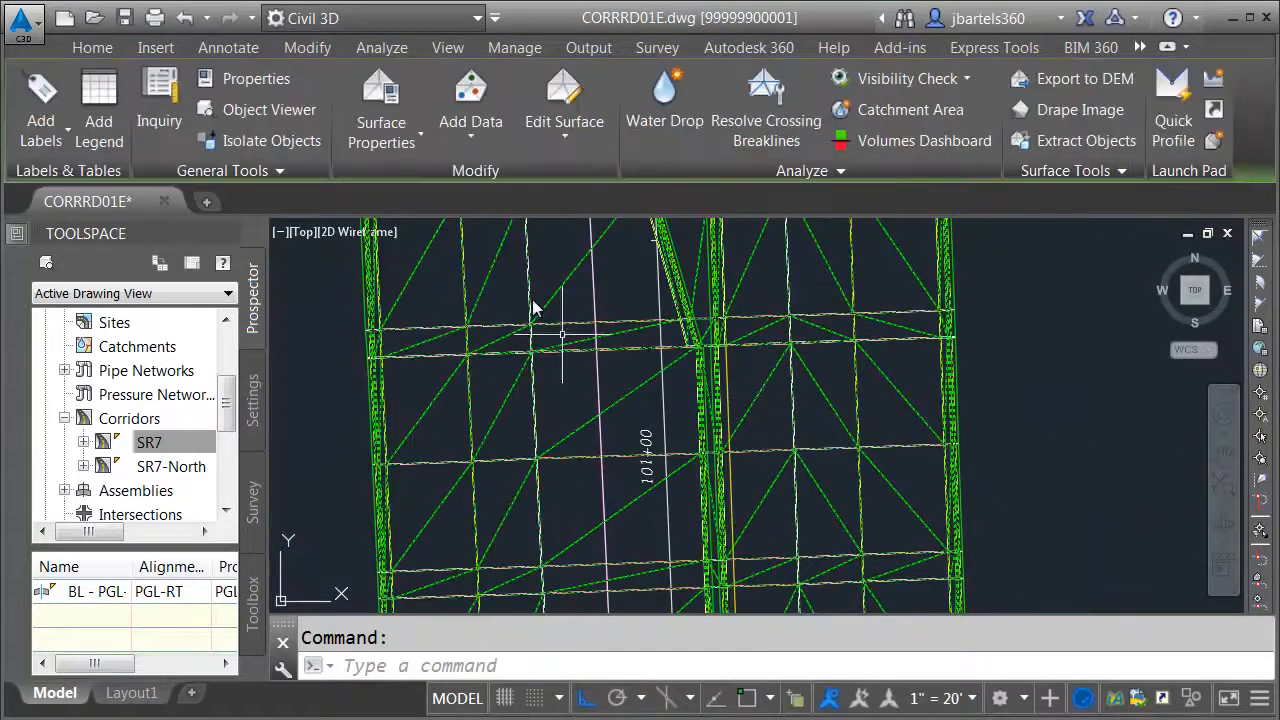
pyautogui.click(286, 105)
pyautogui.moveTo(632, 542); pyautogui.dragTo(640, 434)
pyautogui.scroll(5, 660, 469)
pyautogui.moveTo(687, 557)
pyautogui.mouseDown()
pyautogui.moveTo(697, 586)
pyautogui.moveTo(583, 454)
pyautogui.moveTo(460, 360)
pyautogui.moveTo(455, 392)
pyautogui.moveTo(429, 380)
pyautogui.moveTo(583, 409)
pyautogui.moveTo(746, 389)
pyautogui.mouseUp()
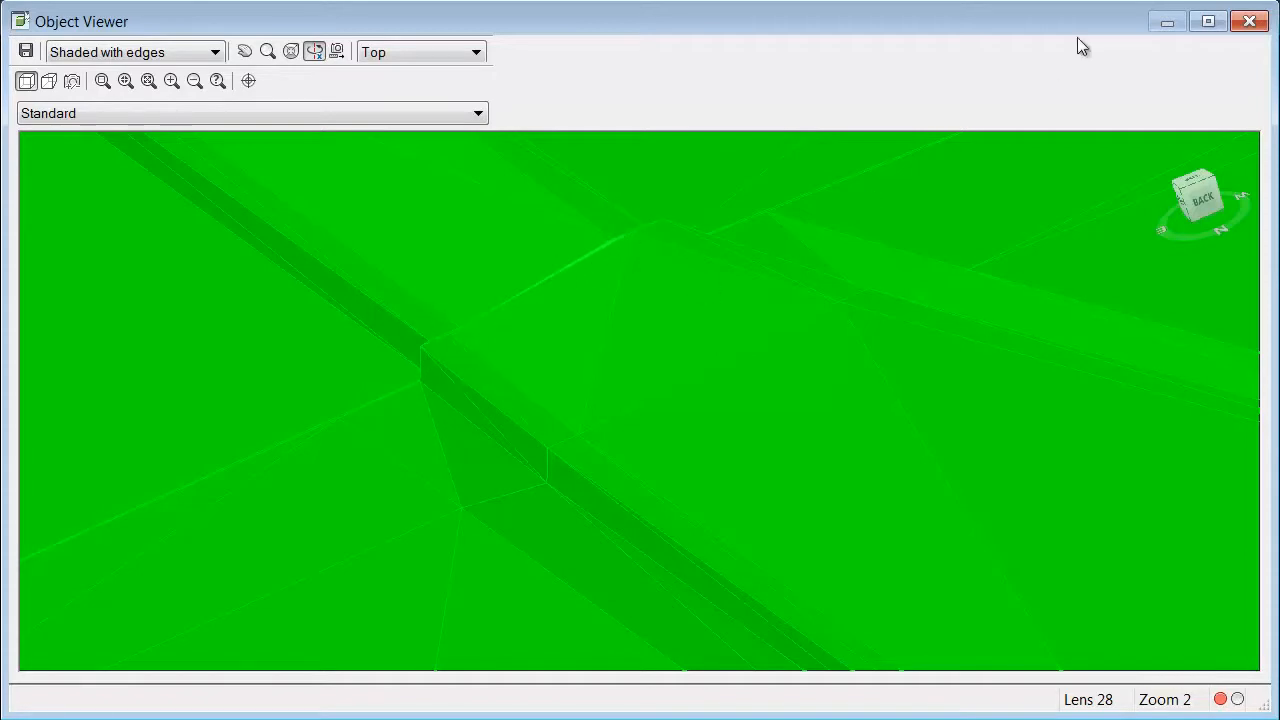
pyautogui.click(1249, 21)
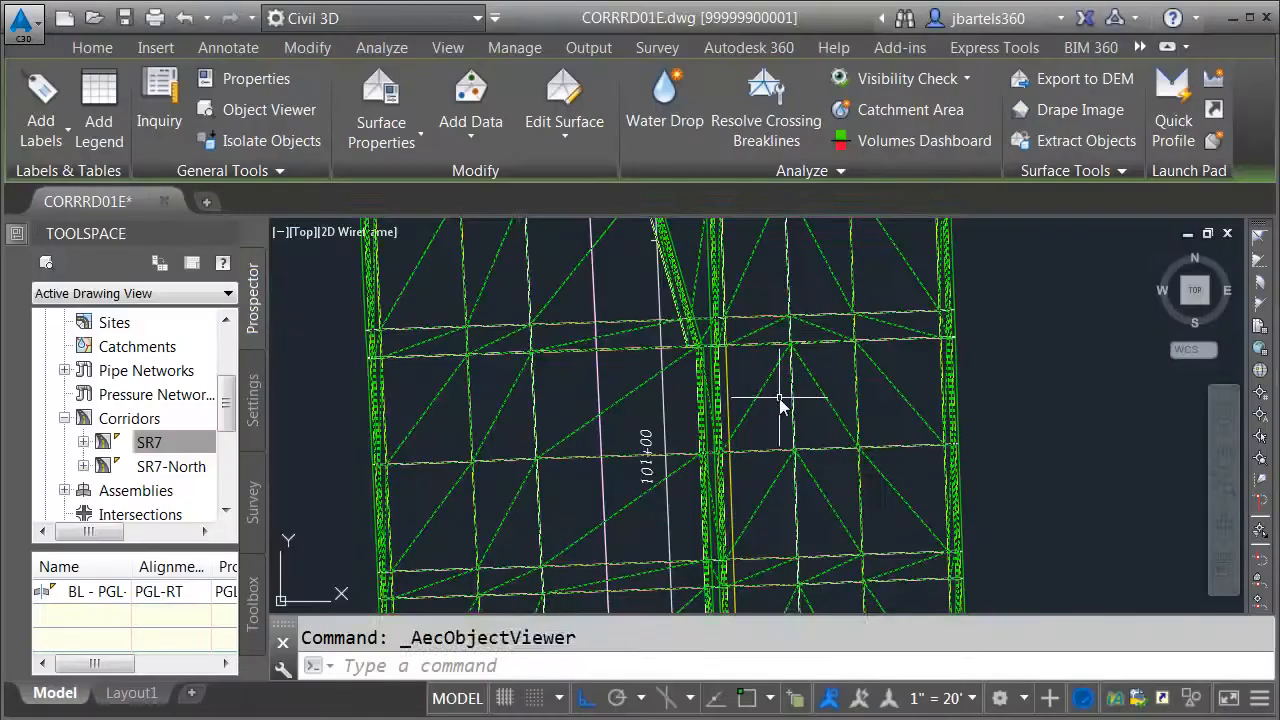
pyautogui.press('Escape')
# Examine the gap between the two corridor stretches north of the tapered SR7 median
pyautogui.scroll(-5, 790, 398)
pyautogui.moveTo(823, 397); pyautogui.dragTo(763, 406, button='middle')
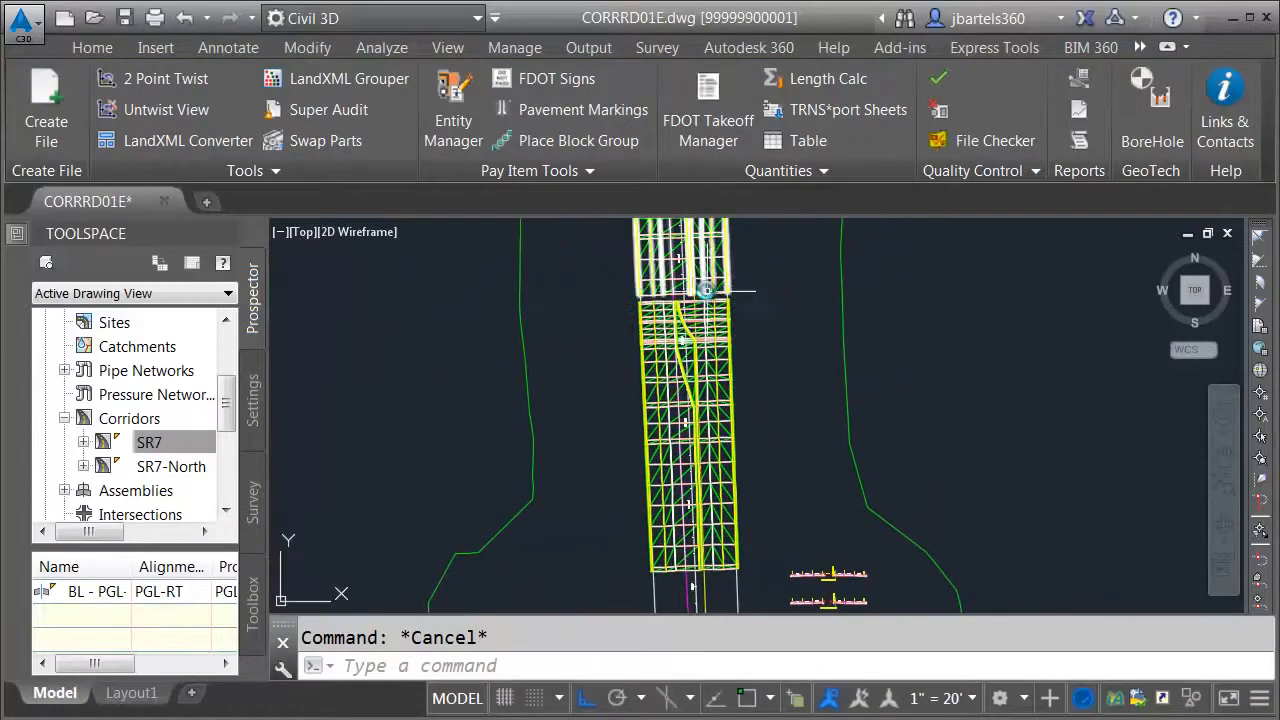
pyautogui.scroll(8, 707, 292)
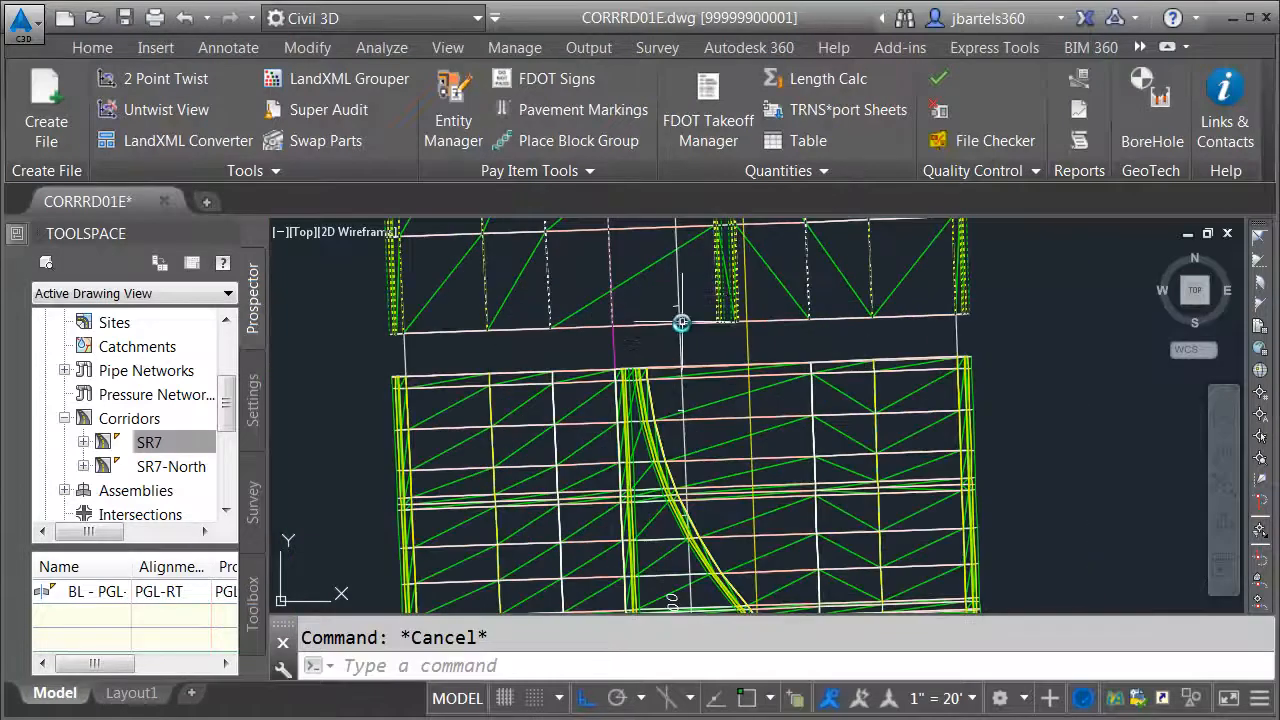